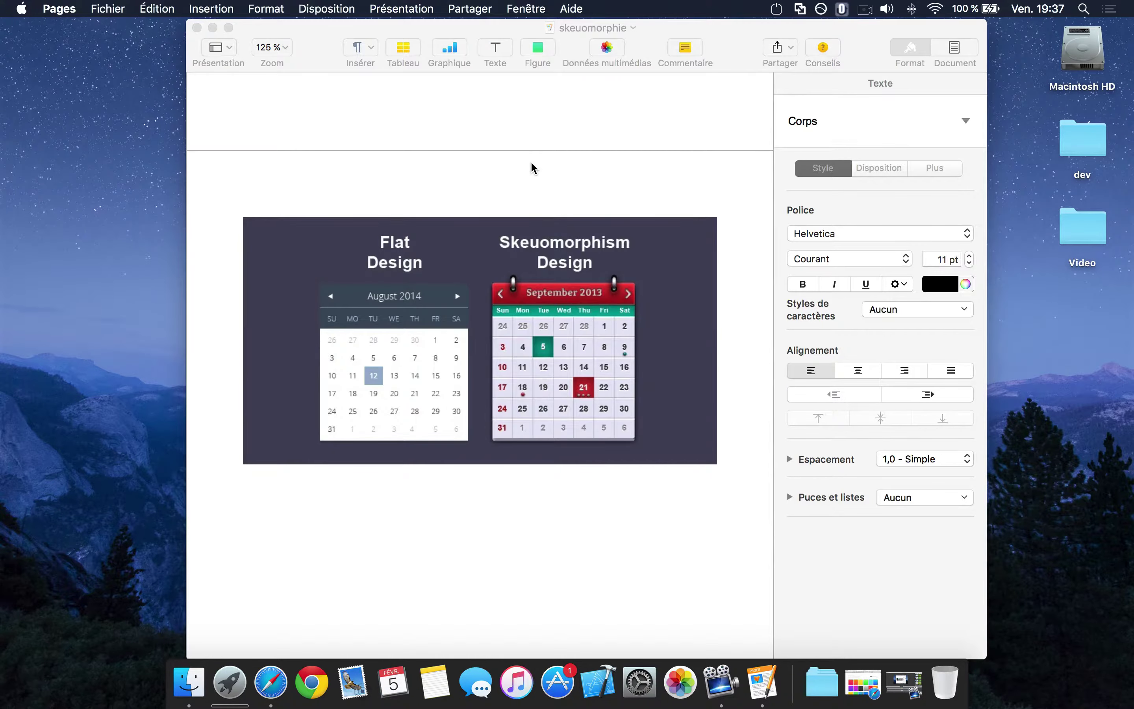
Step: Examine the flat versus skeuomorphic design comparisons in the document, including the iOS 6 and iOS 7 icon examples
click(530, 160)
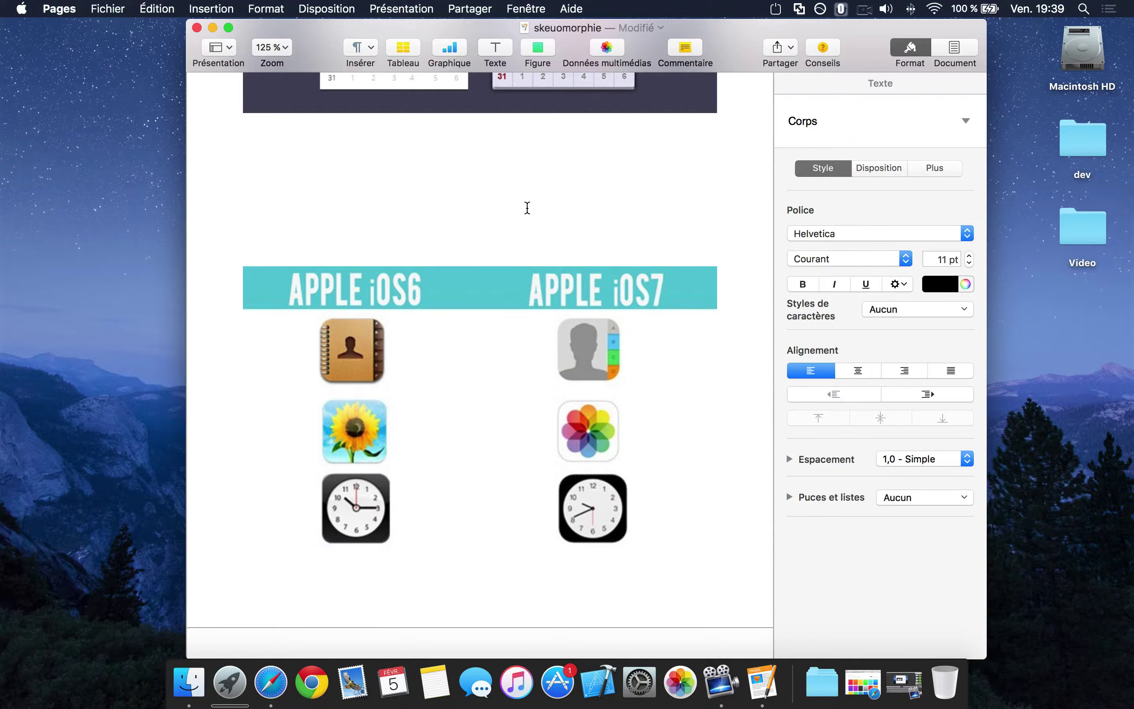
click(516, 201)
scroll(516, 201, down, 10)
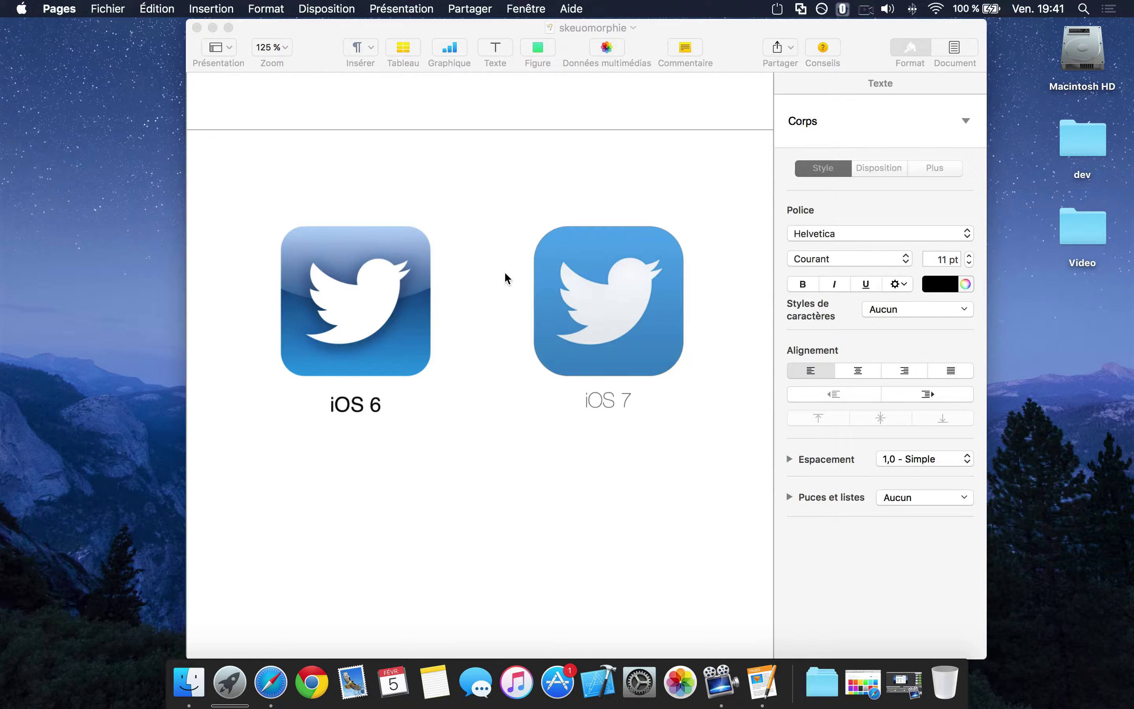
click(466, 551)
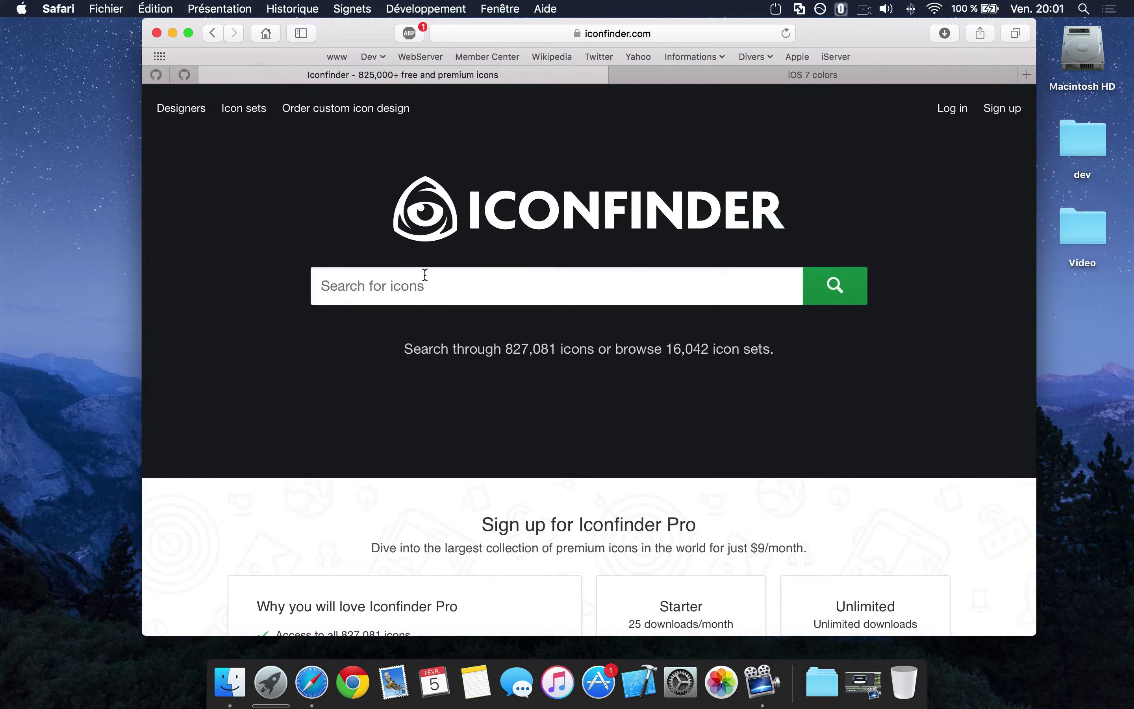
Step: Switch to Safari and search Iconfinder for "rain" icons
text(rain$)
key(BackSpace)
key(Return)
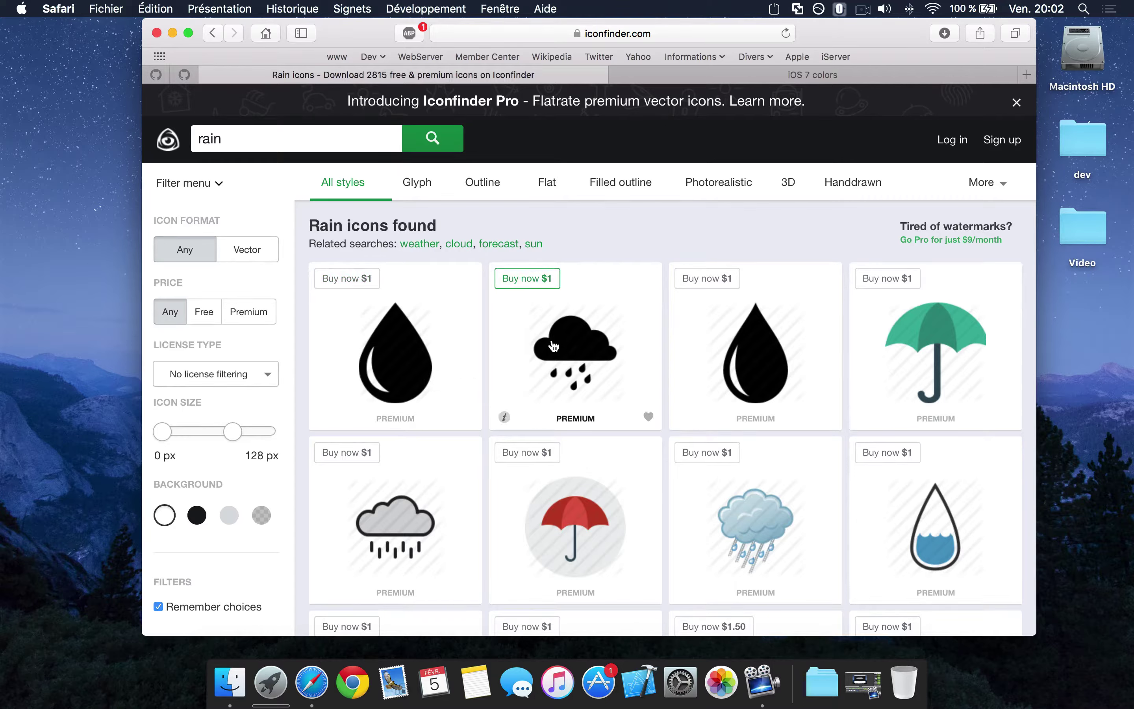
Step: Look at the black rain cloud icon's detail page, then return to the rain results and browse the premium icons
click(553, 336)
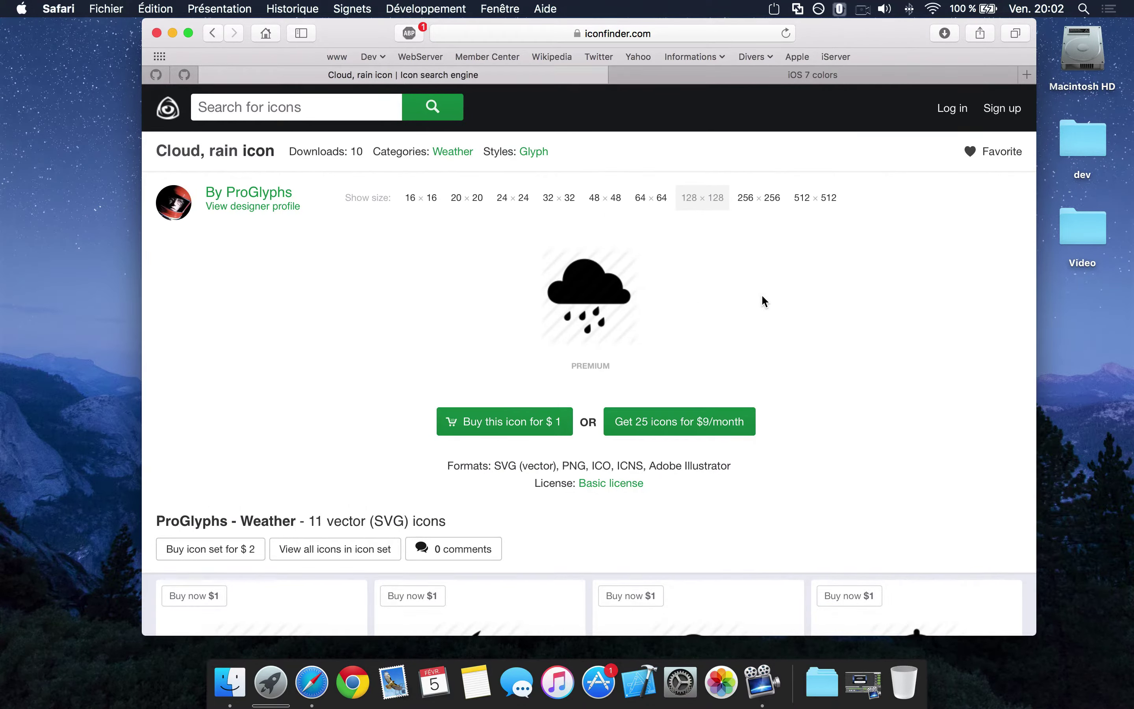
key(super+bracketleft)
scroll(670, 377, down, 6)
click(561, 421)
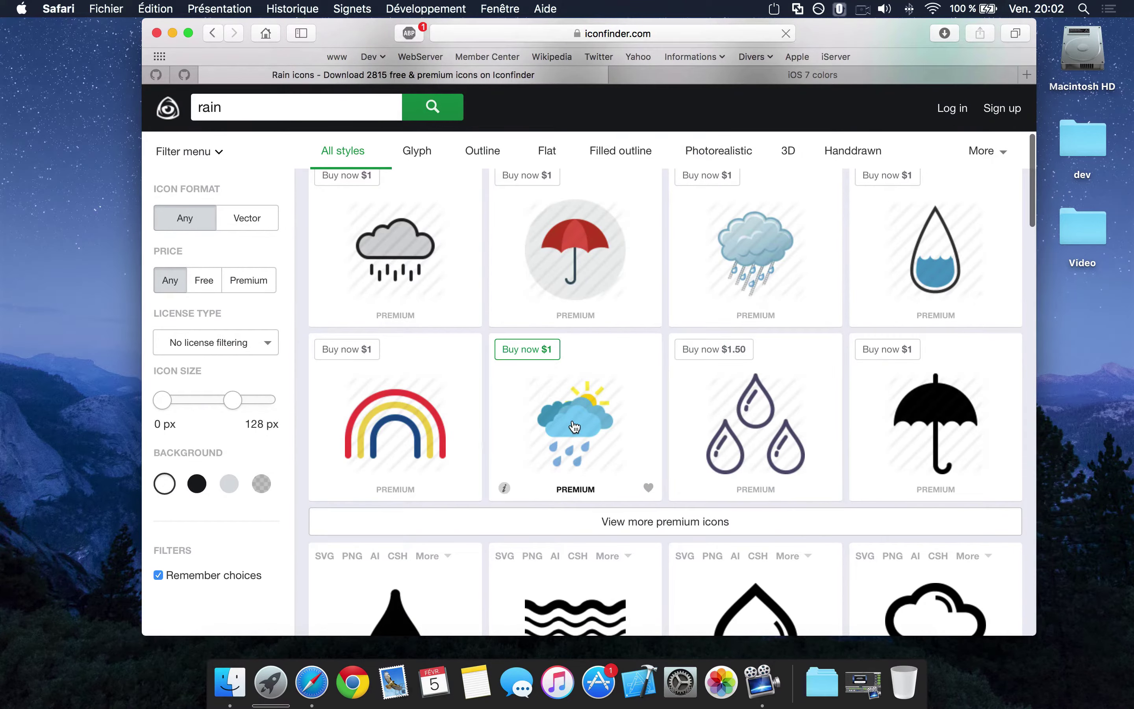
scroll(678, 310, left, 5)
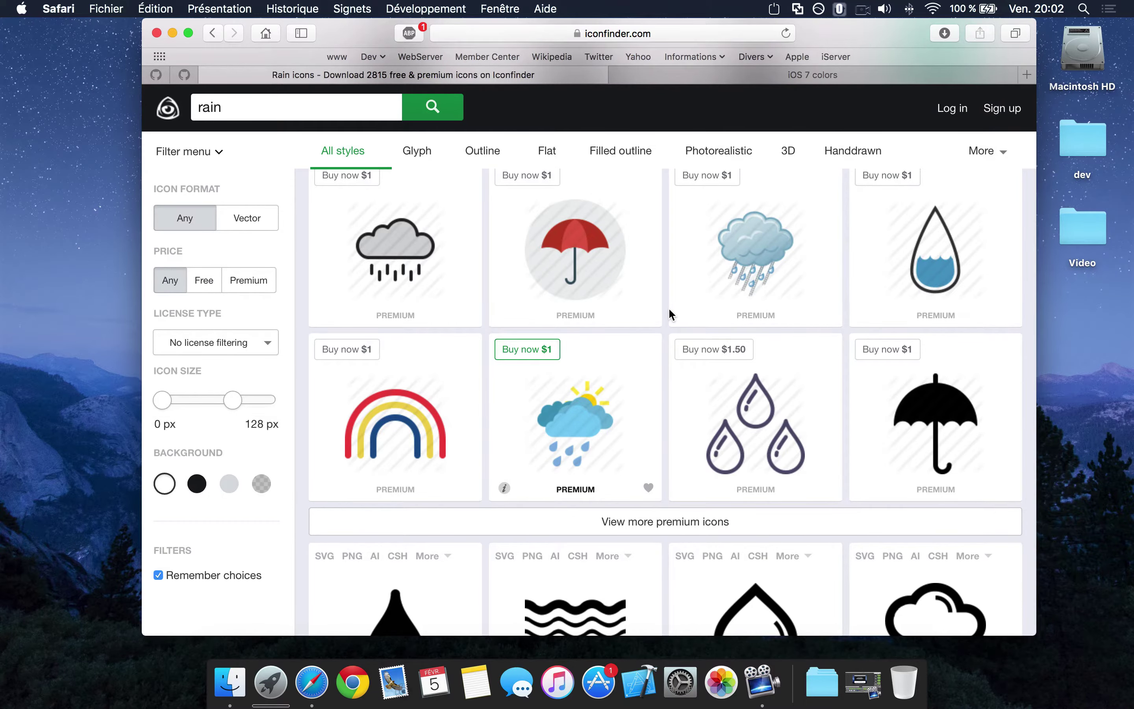
scroll(670, 314, up, 1)
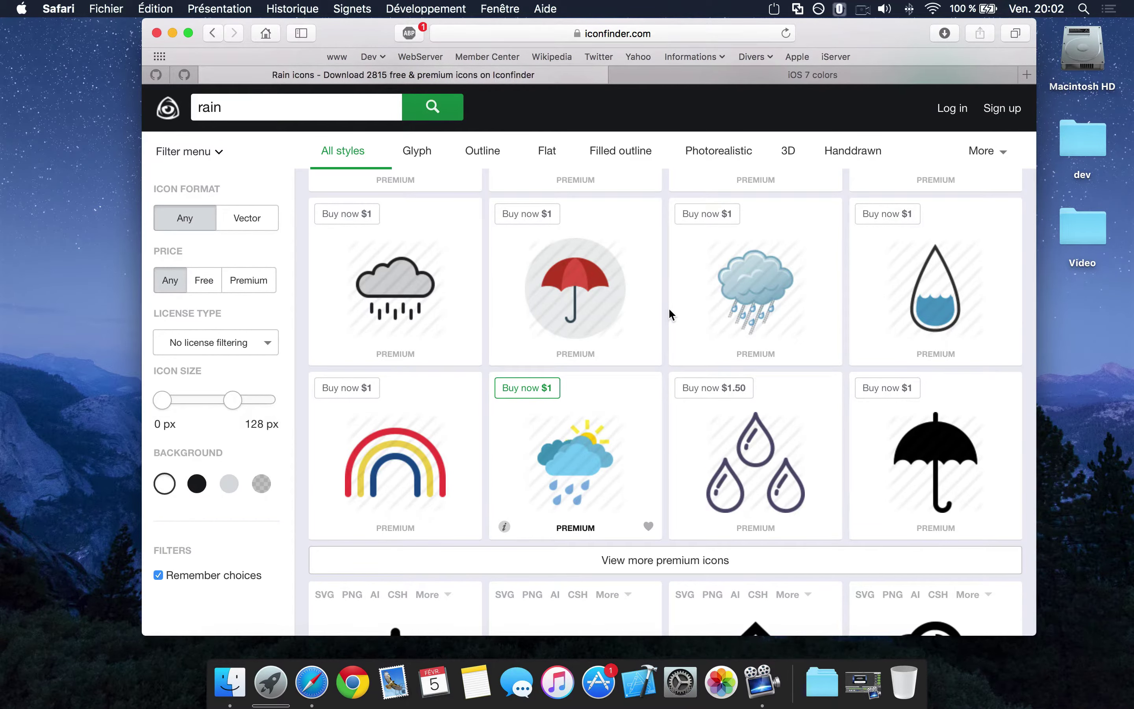
scroll(670, 314, up, 3)
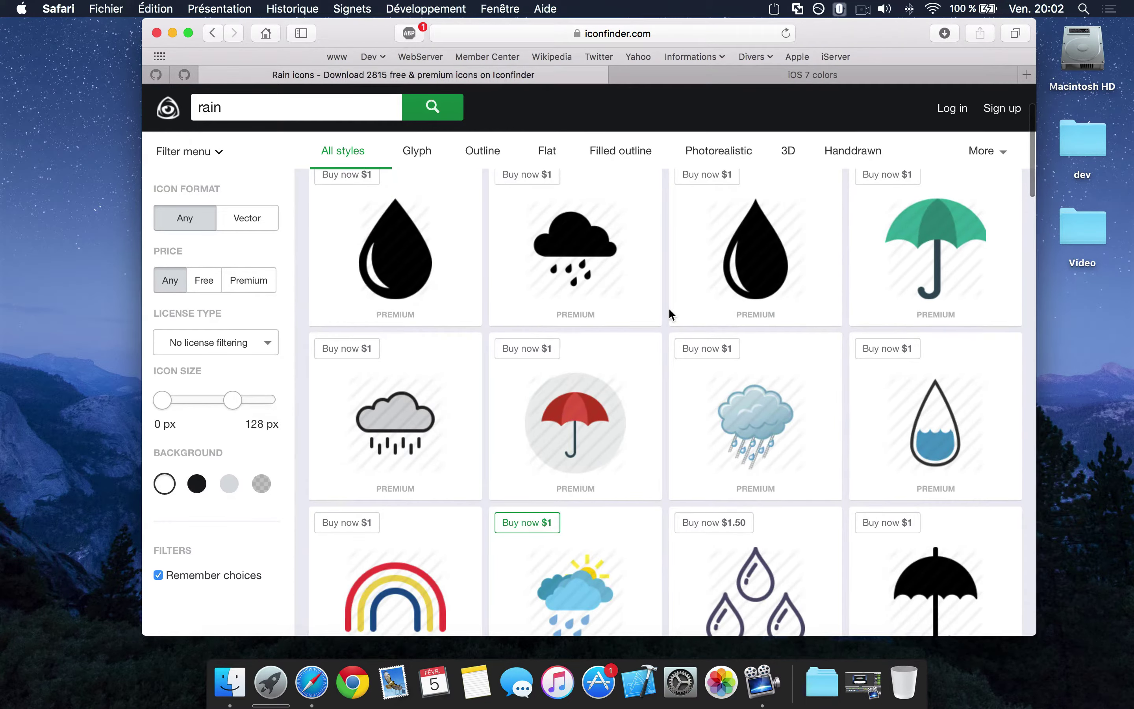
scroll(668, 308, up, 3)
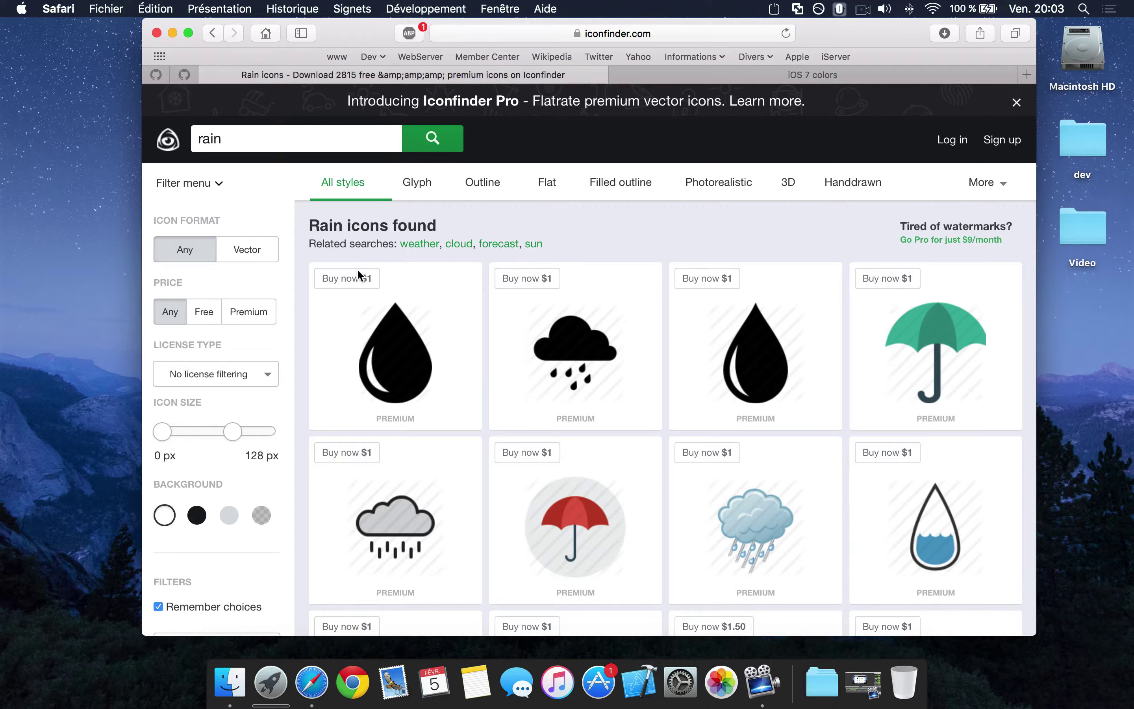
Step: Filter the rain icons to free ones licensed for commercial use
click(202, 309)
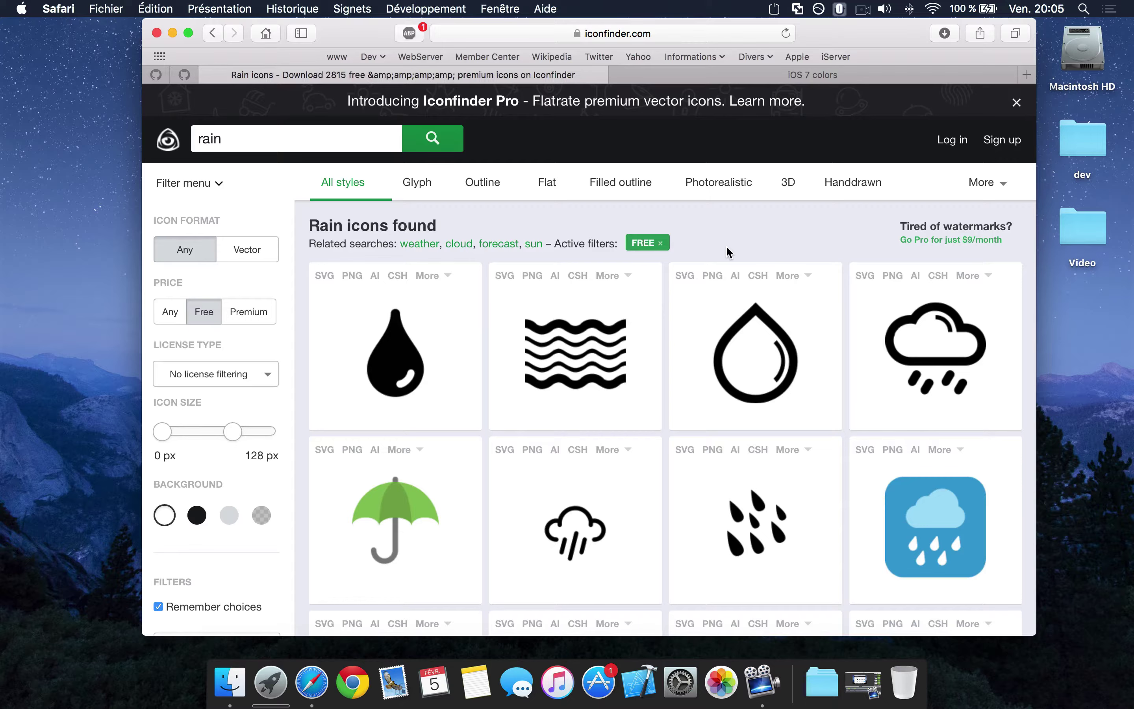
click(206, 374)
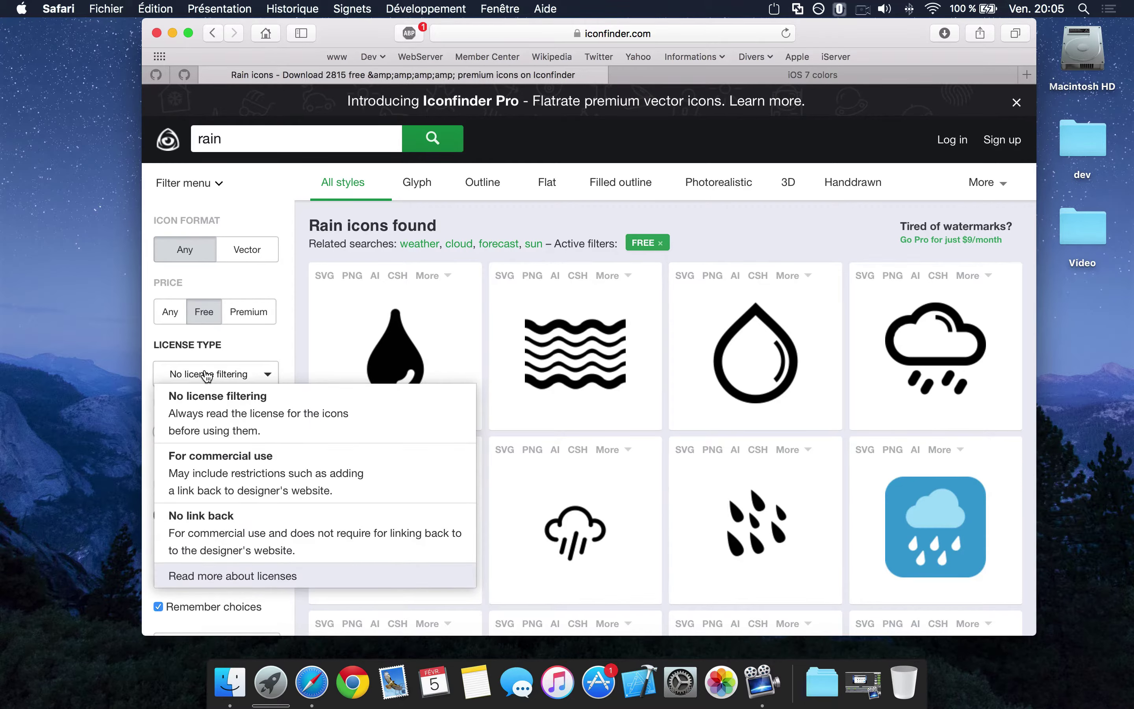
click(308, 471)
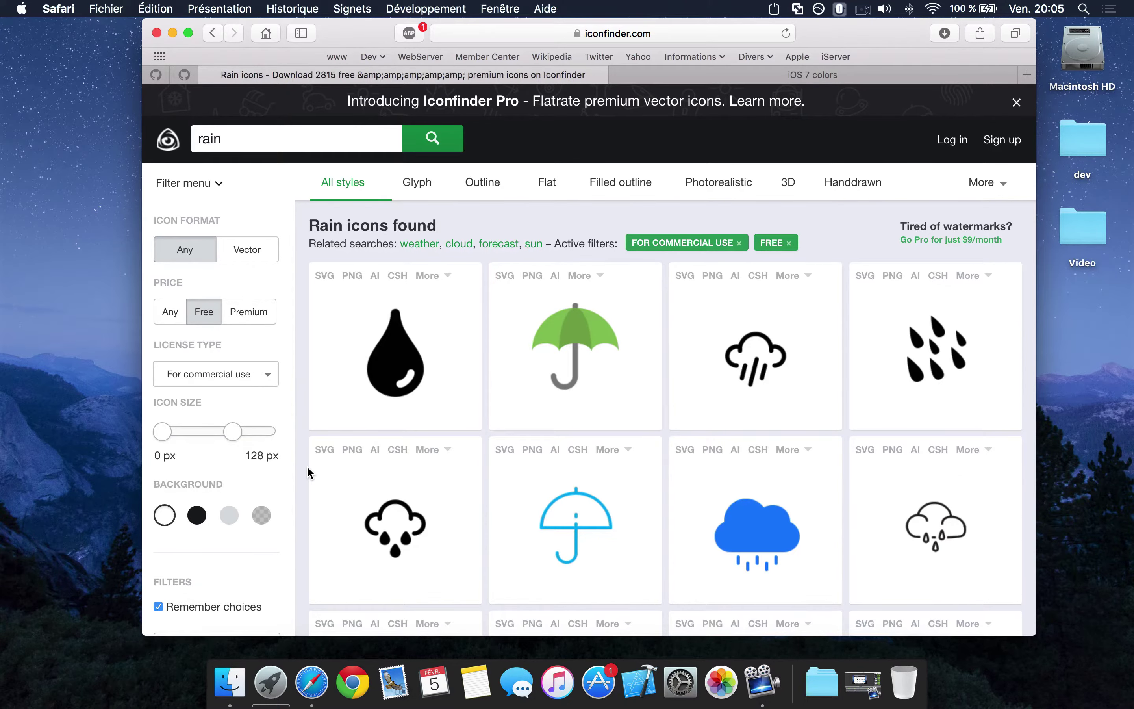
Step: Try the No link back license filter on the rain icons
scroll(566, 391, down, 1)
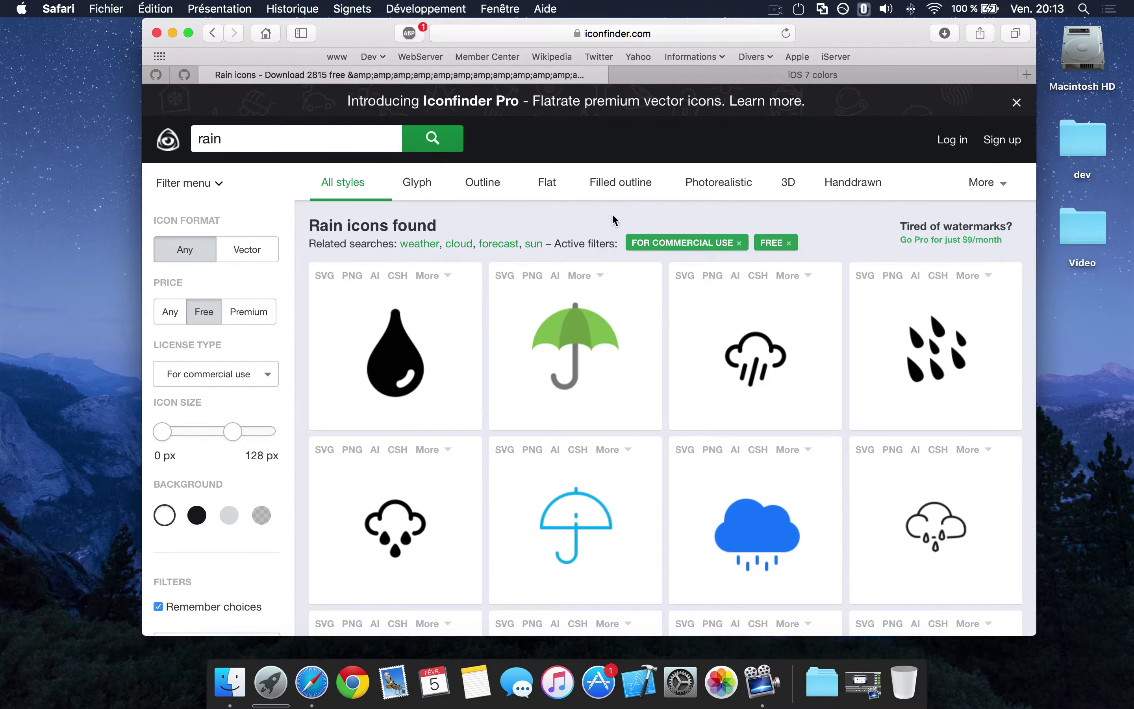
click(231, 375)
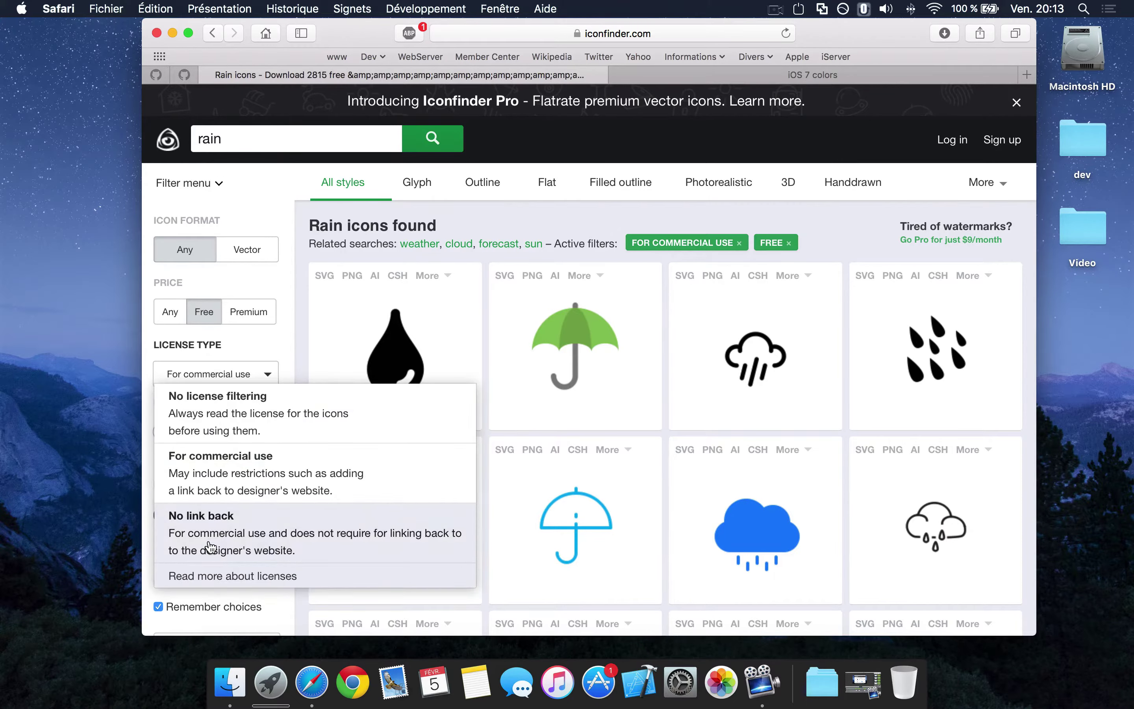
click(255, 543)
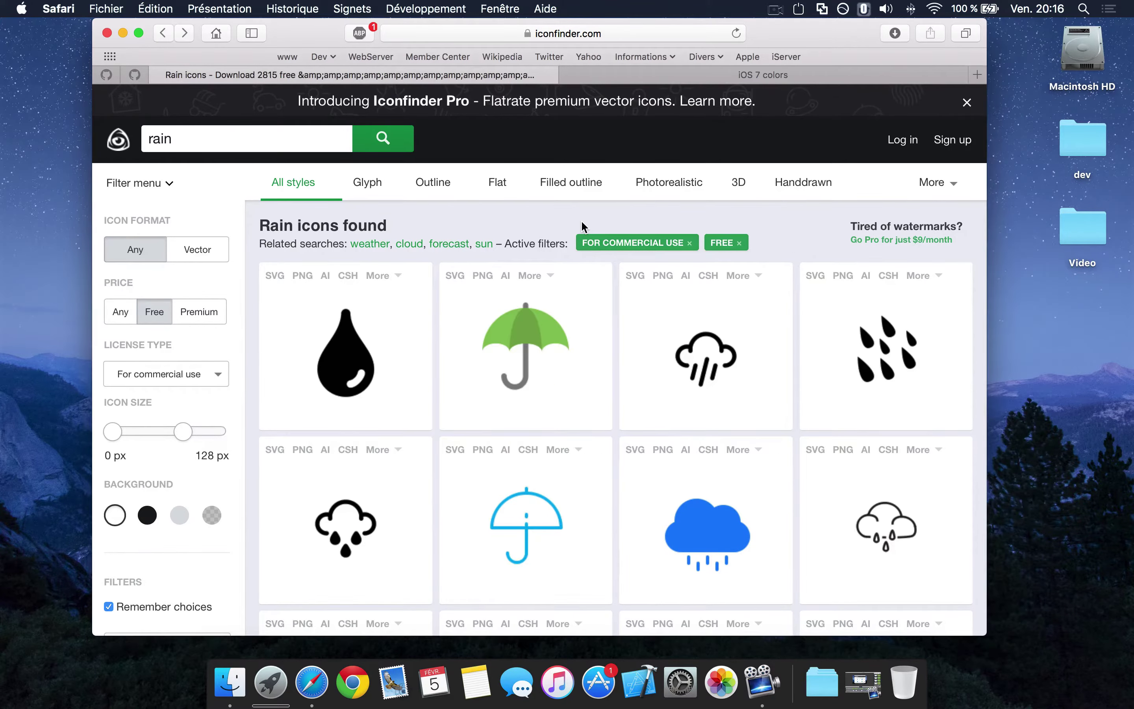
Step: Download the green umbrella icon as an SVG and as a PNG at the 442 × 512 size
click(534, 321)
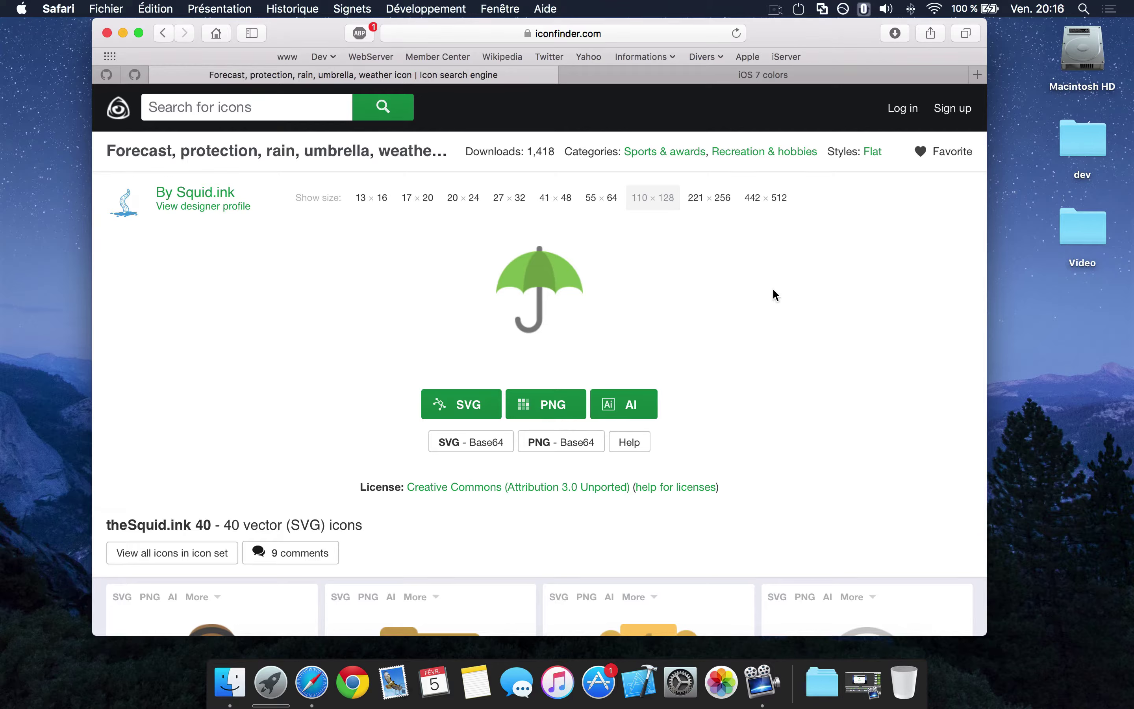
click(470, 406)
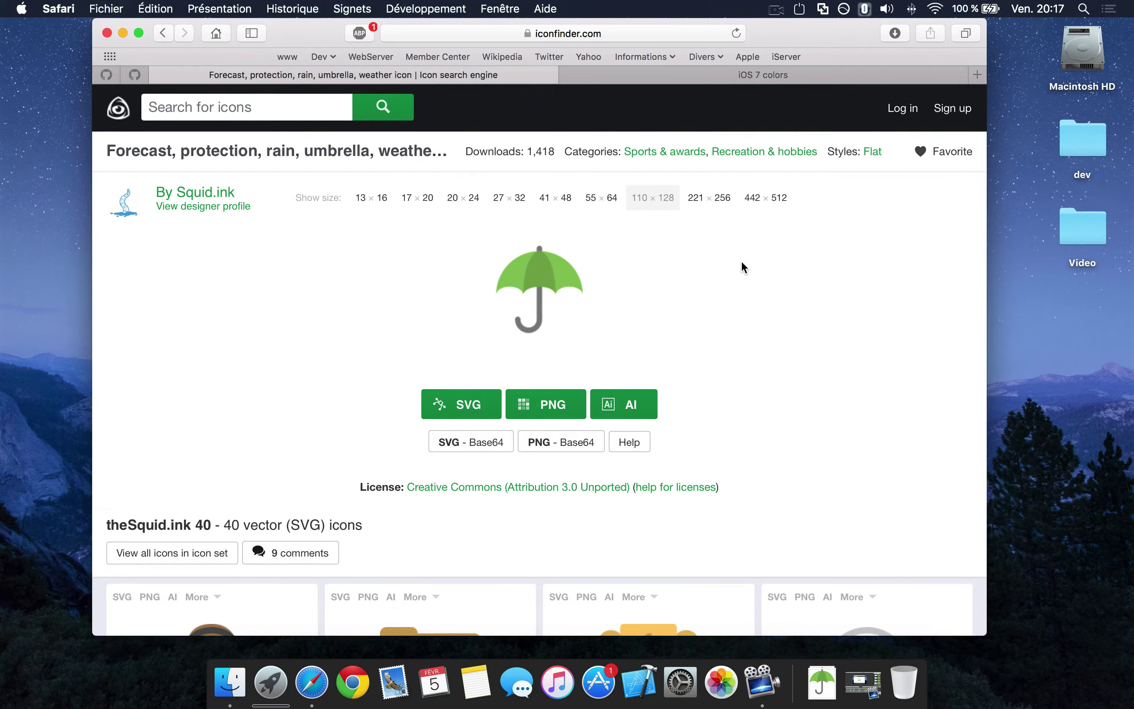
click(768, 199)
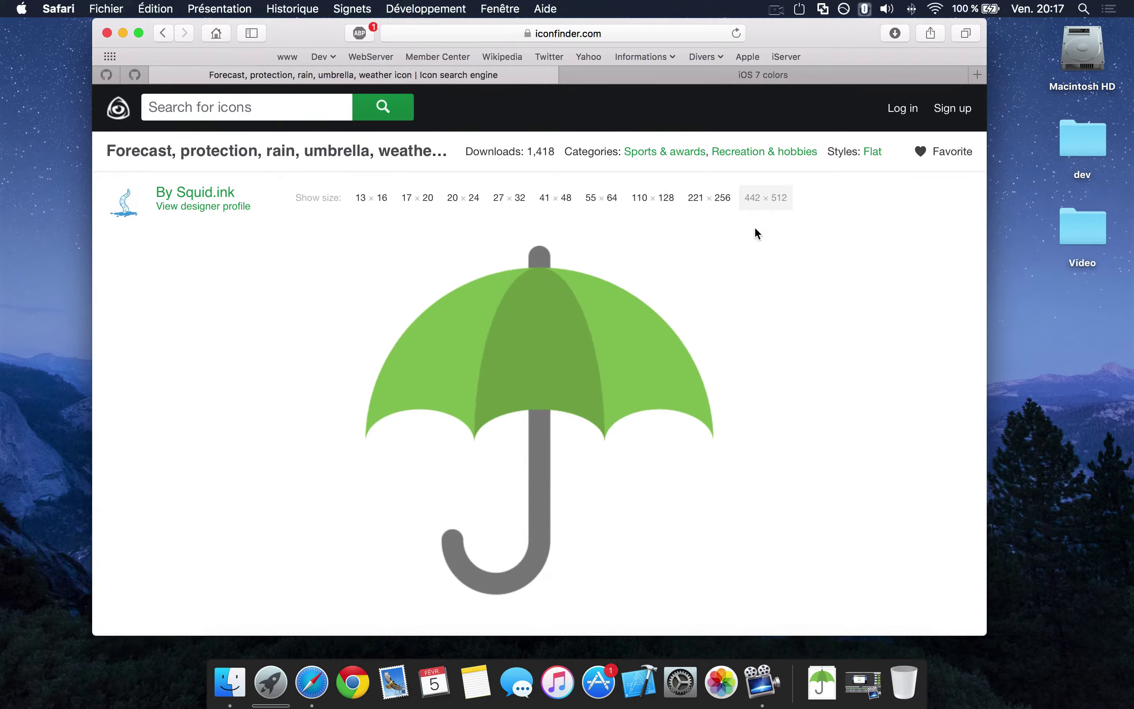
scroll(754, 226, down, 5)
click(548, 554)
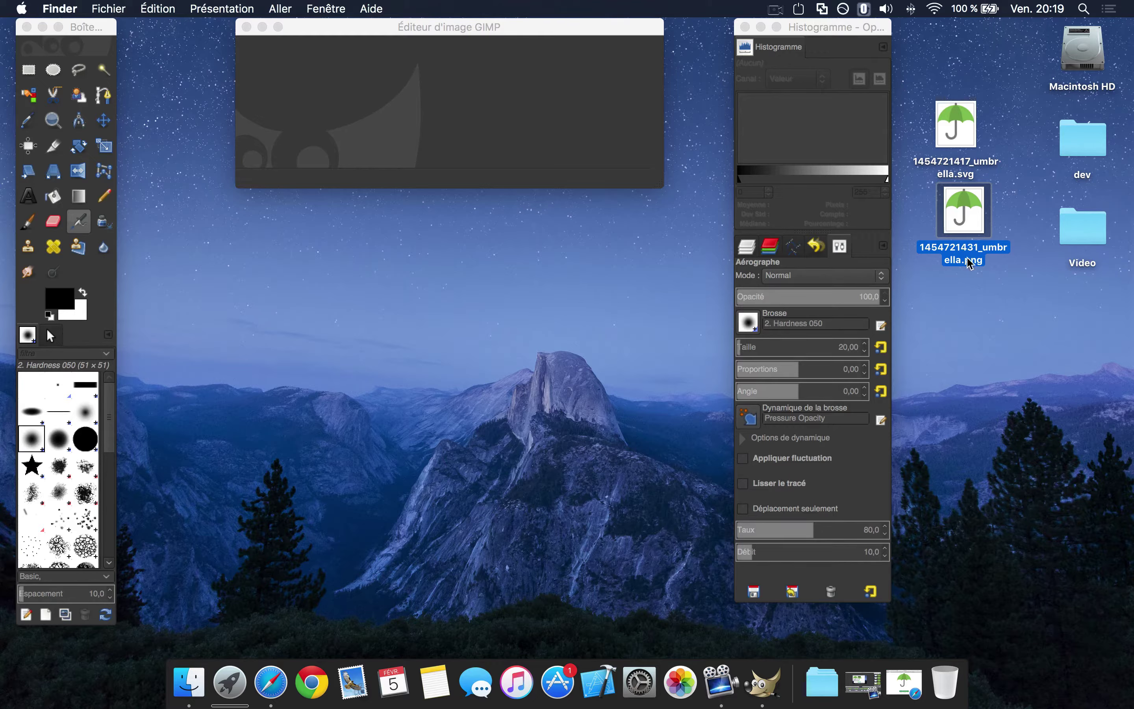
click(981, 307)
right_click(981, 307)
click(942, 88)
click(953, 117)
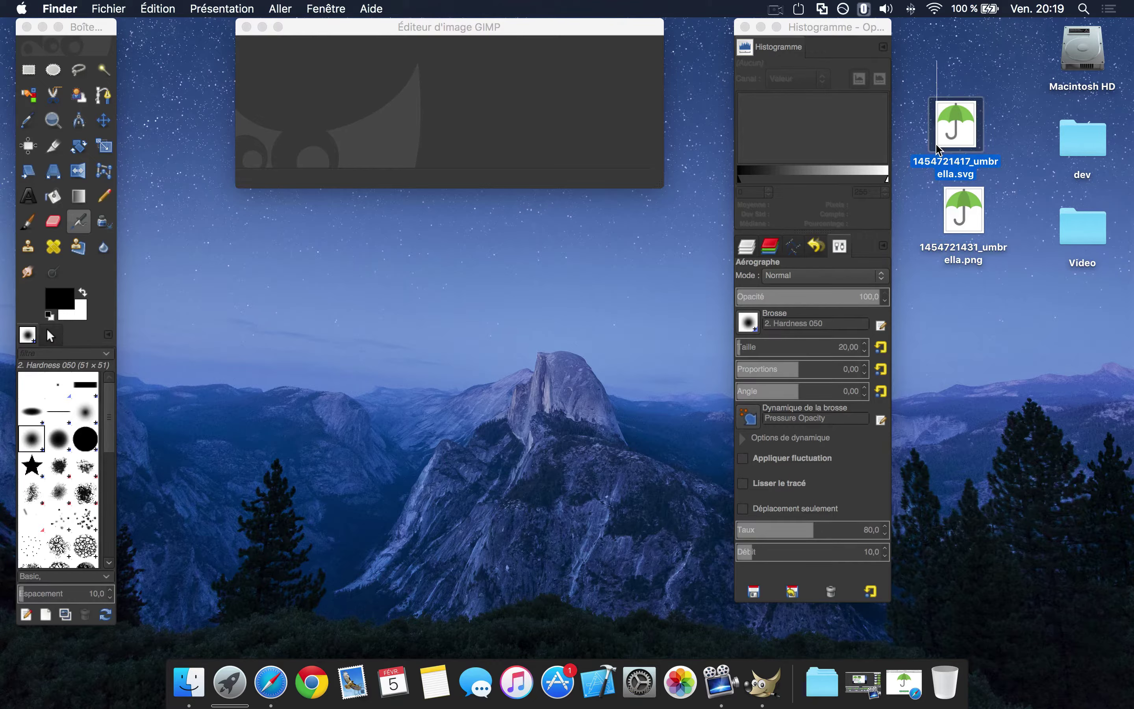
click(972, 84)
click(961, 135)
click(964, 79)
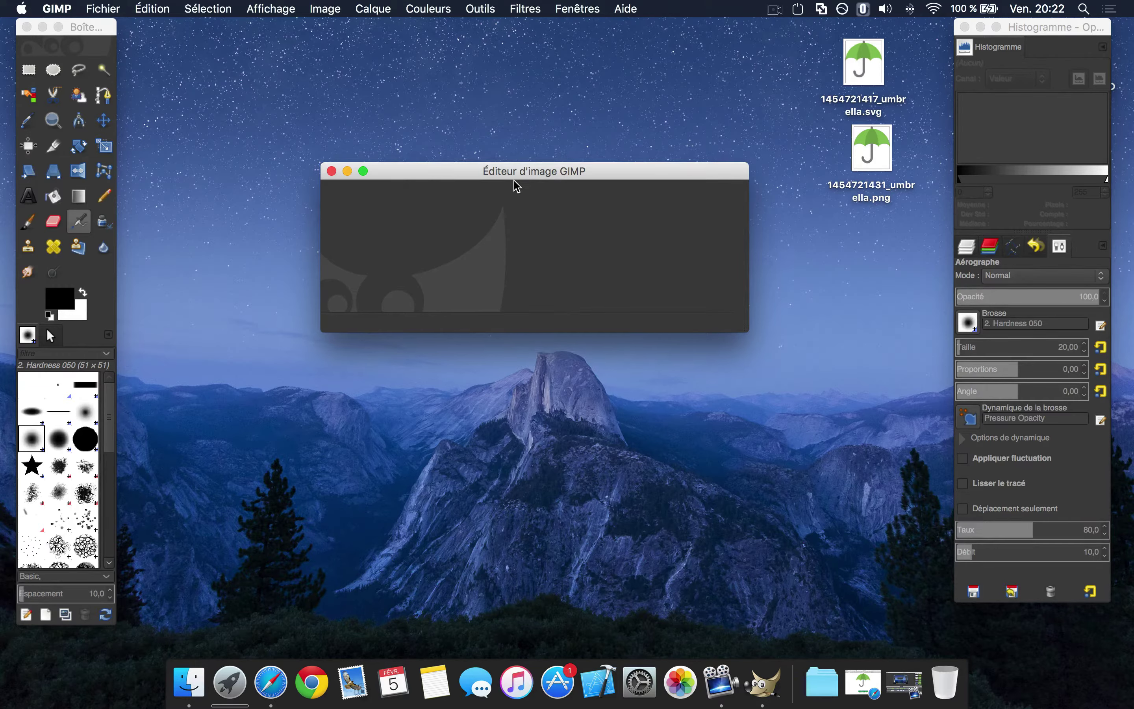
Step: Create a new blank image of 1024 × 1024 px in GIMP and place its window higher on the desktop
click(105, 8)
mouse_move(136, 12)
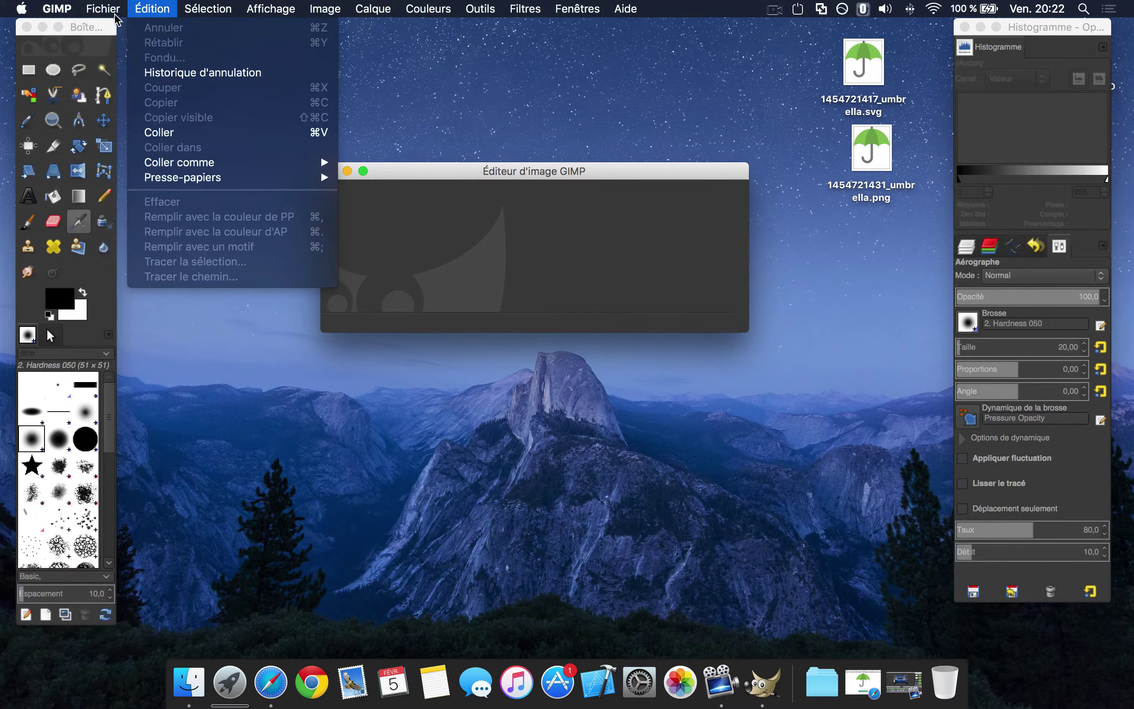
click(140, 27)
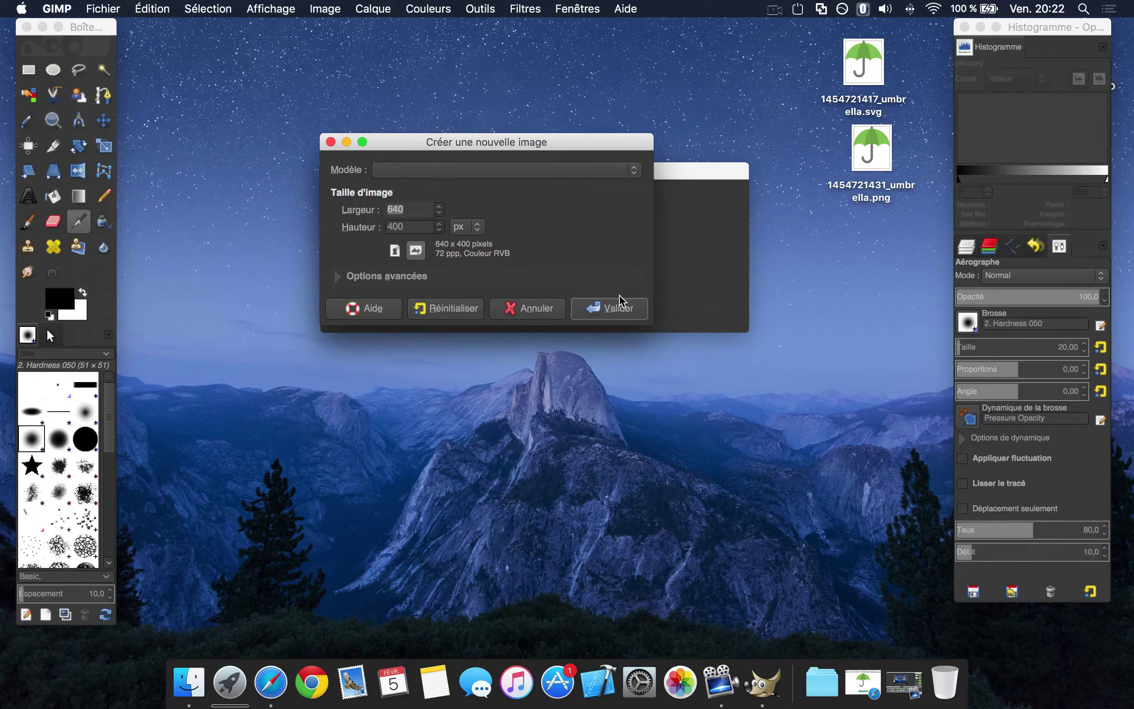
drag(427, 148, 454, 149)
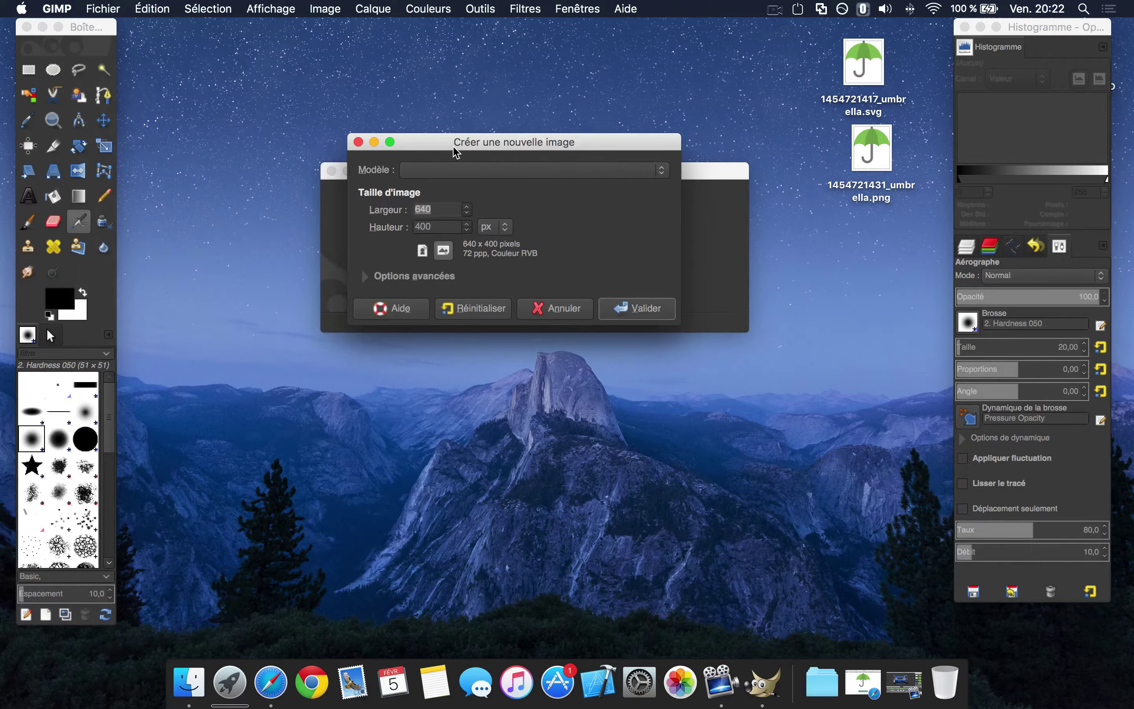
text(1024)
key(Tab)
text(102)
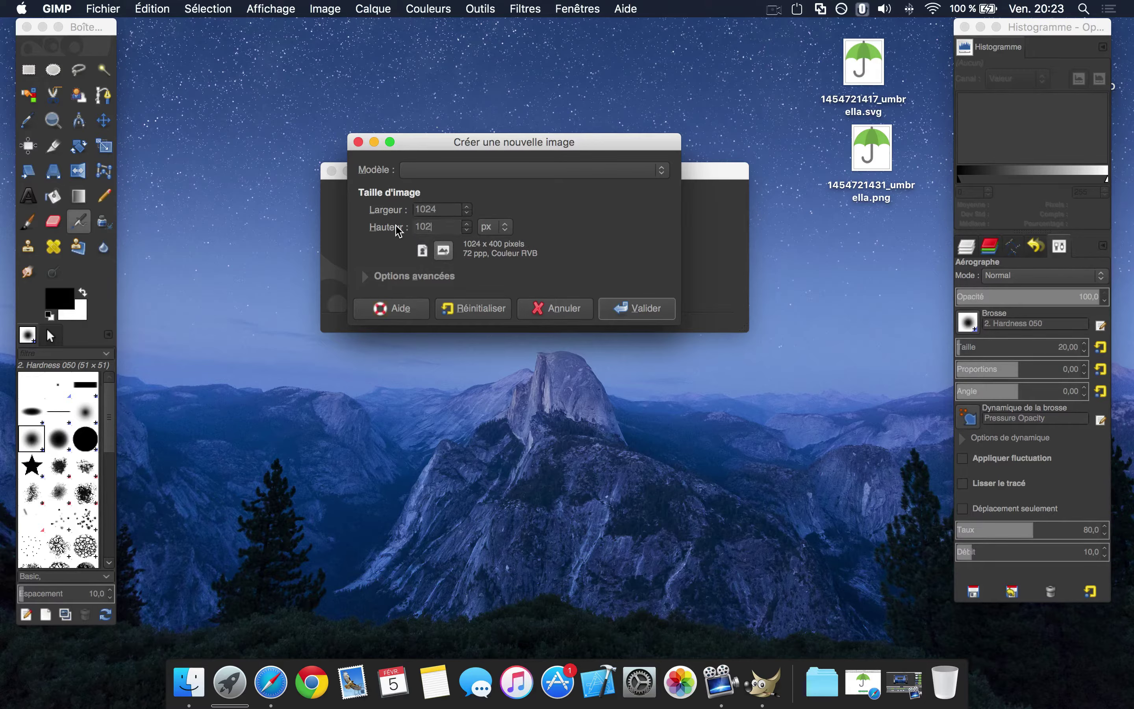
text(4)
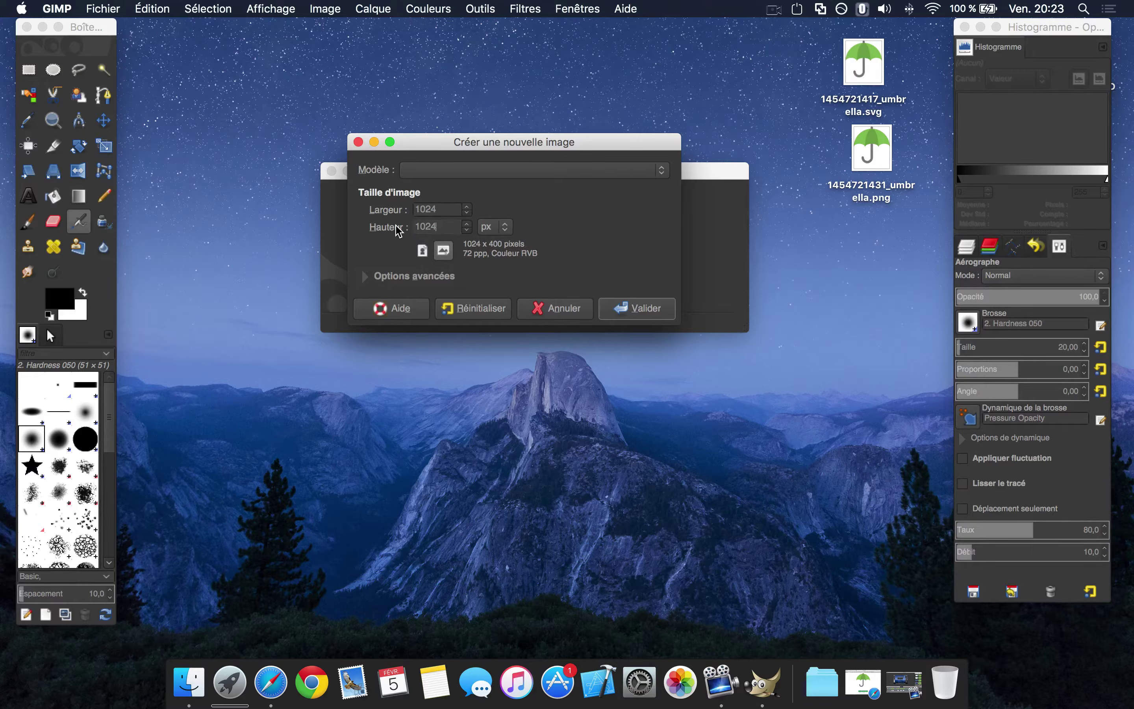
click(640, 307)
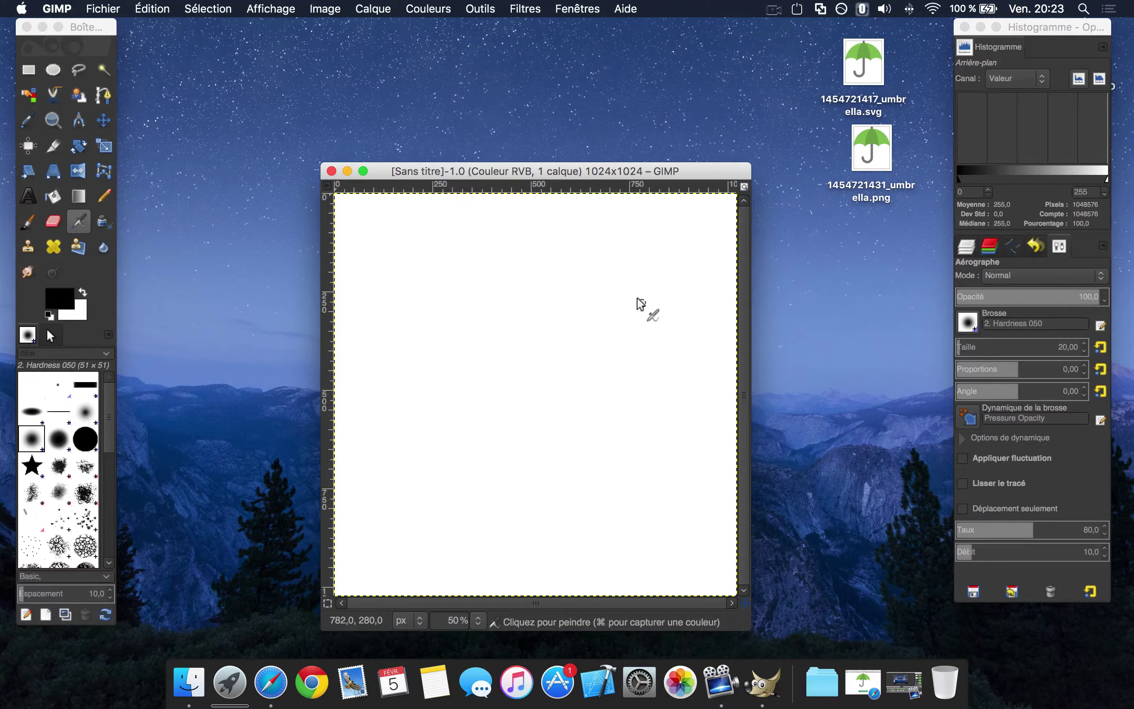
drag(544, 175, 529, 107)
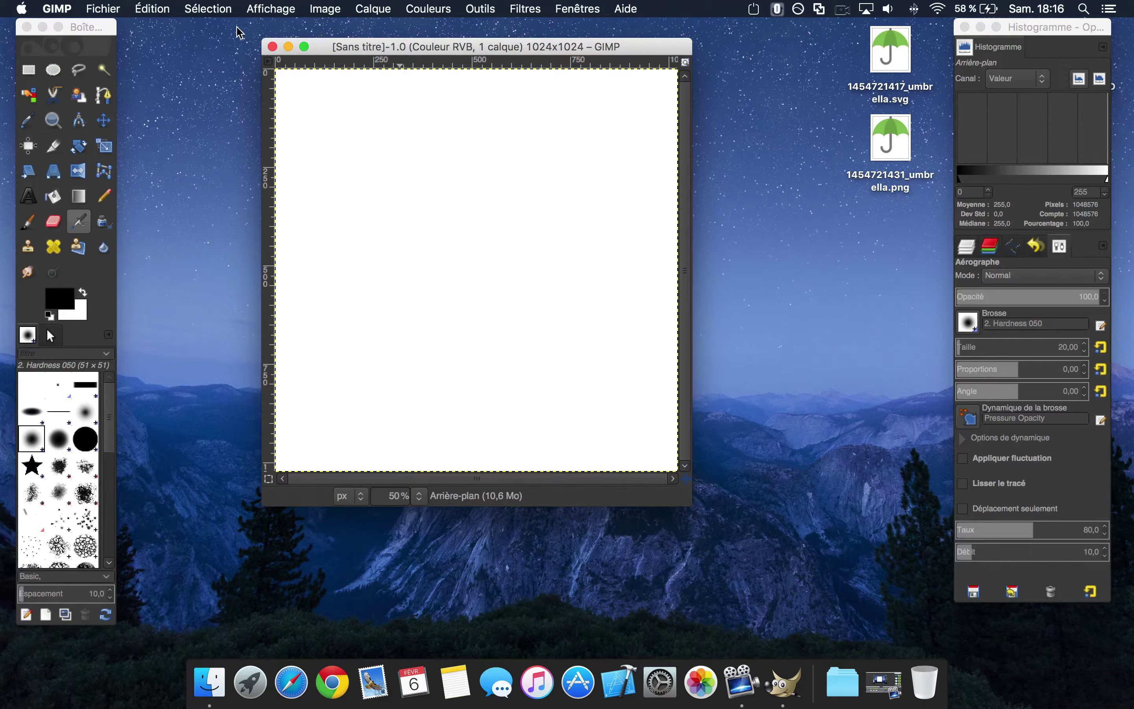
click(102, 8)
click(123, 76)
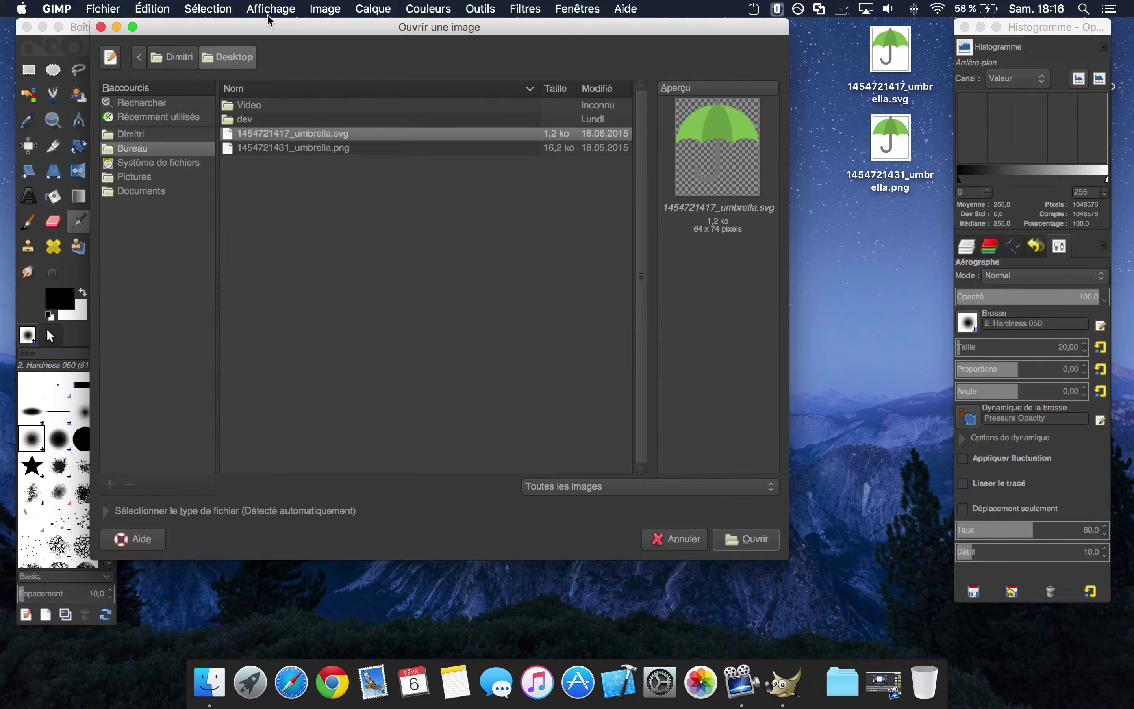
drag(276, 28, 287, 28)
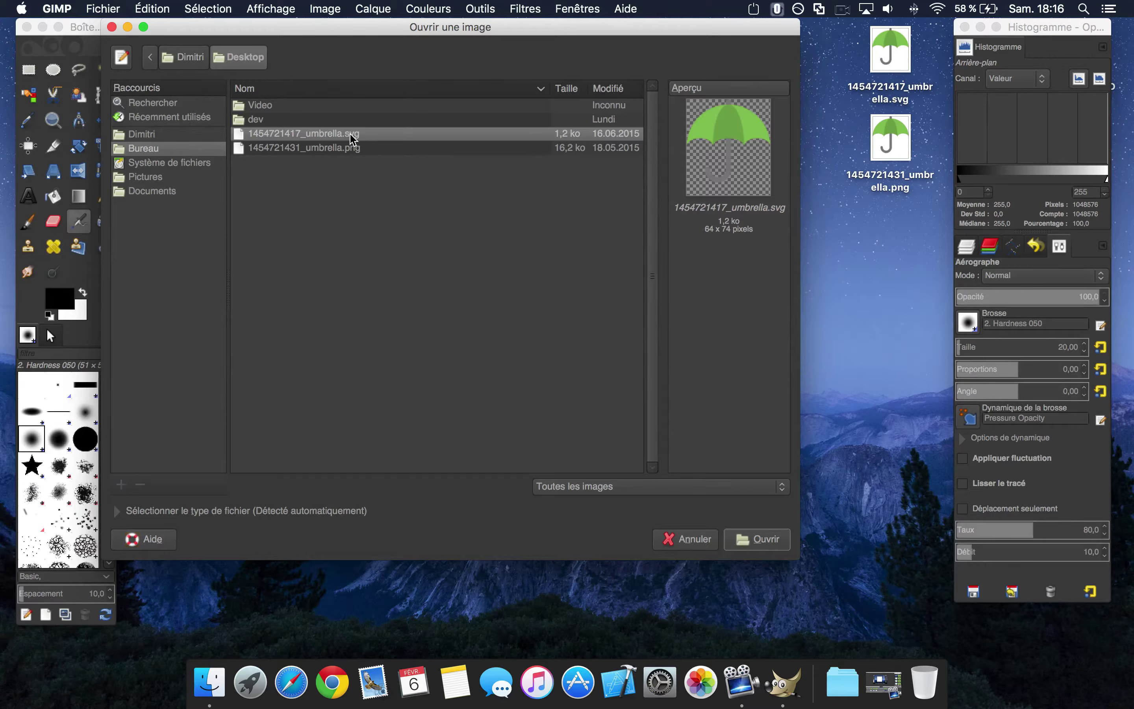
double_click(370, 139)
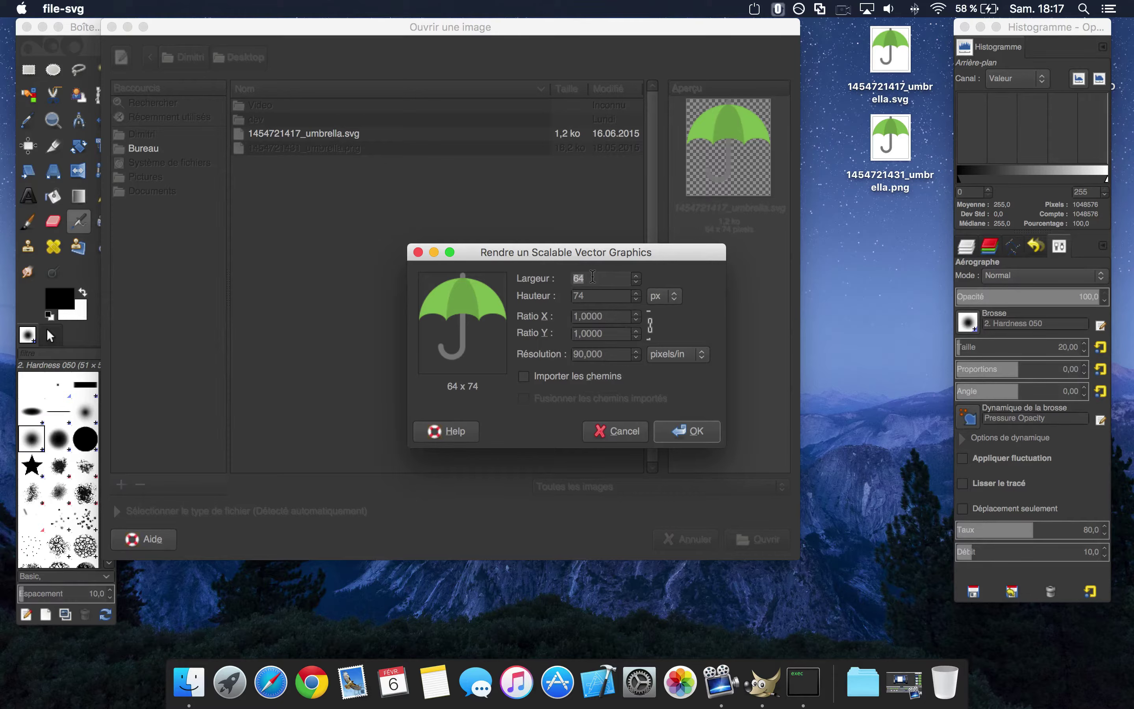
text(900)
key(Tab)
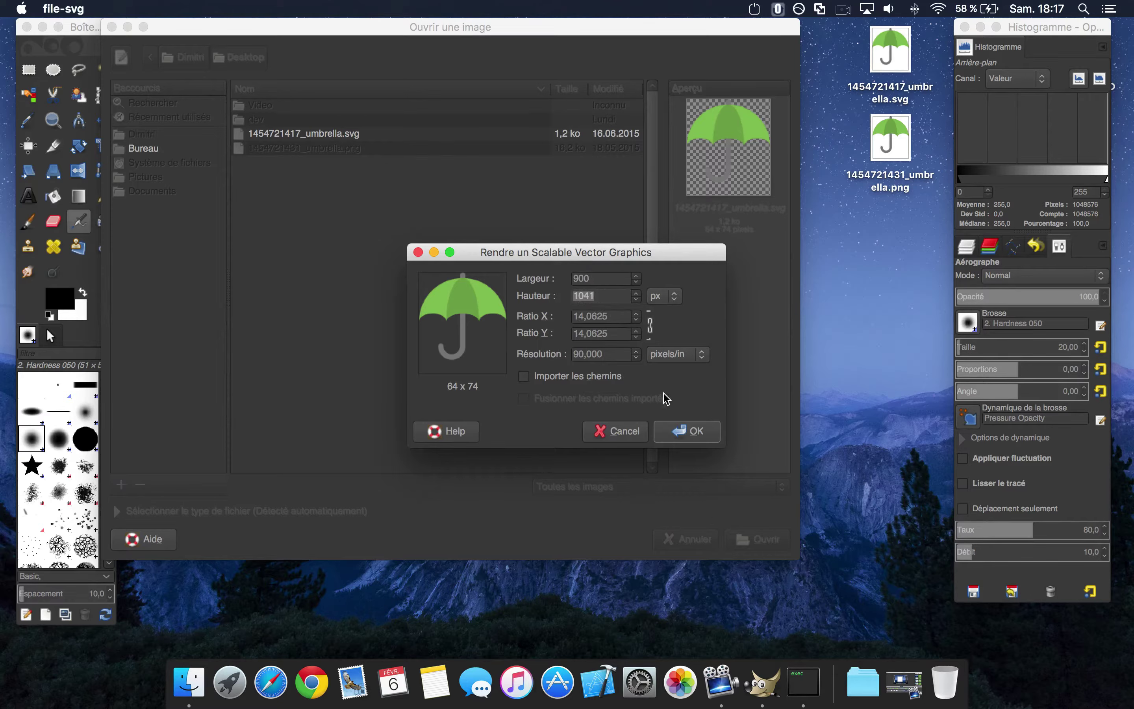
click(668, 431)
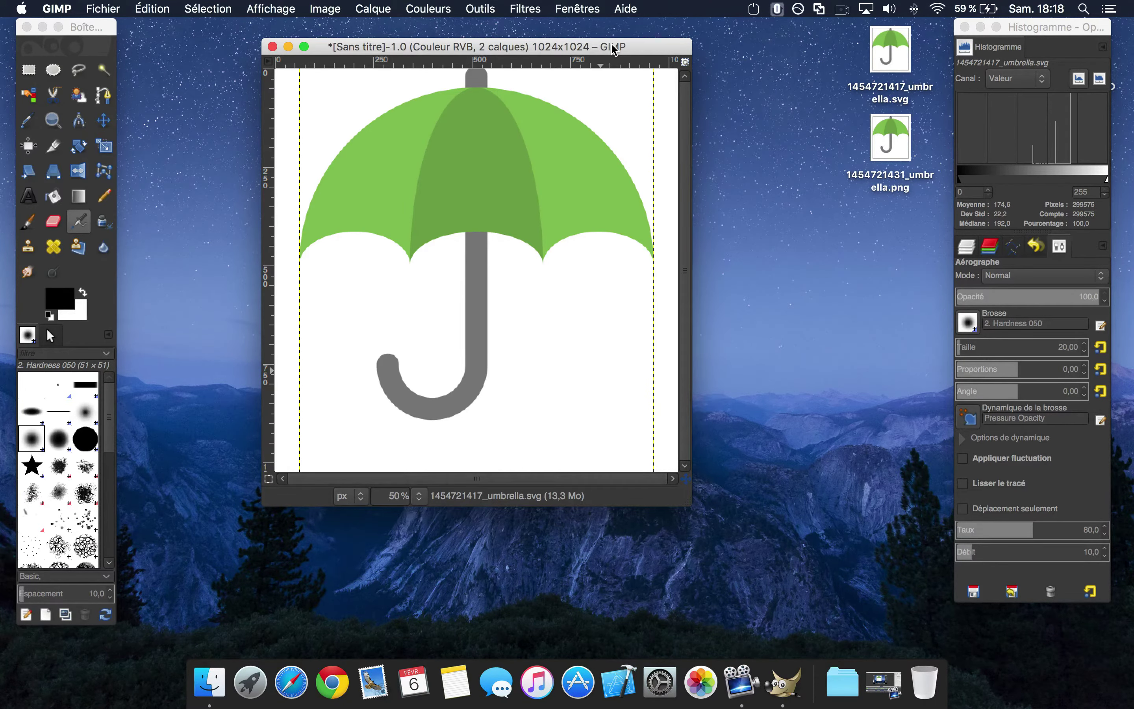
drag(689, 502, 788, 586)
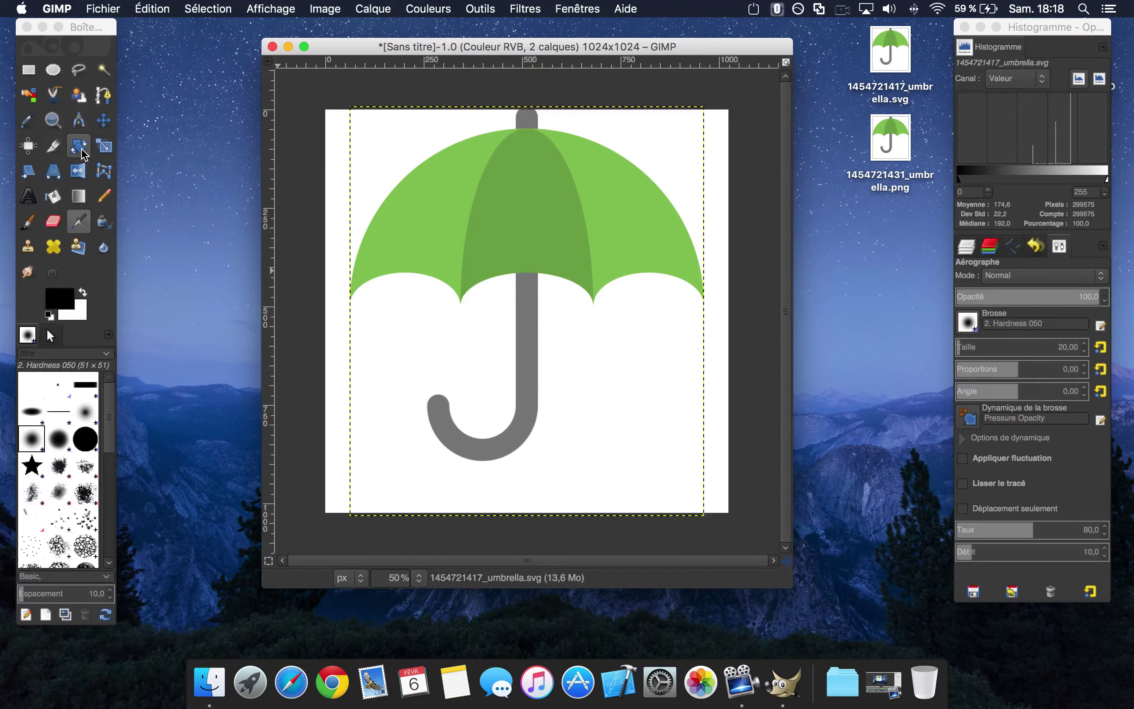
Step: Scale the umbrella layer down to 775 × 896 px with its proportions locked
click(104, 147)
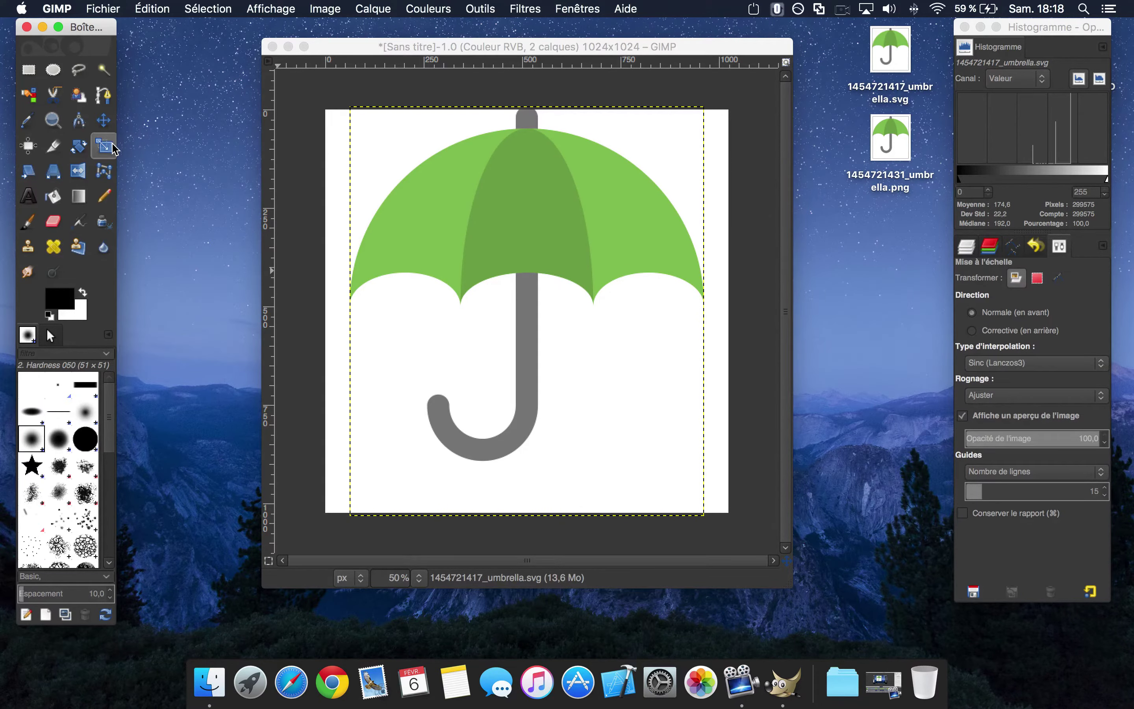
click(429, 198)
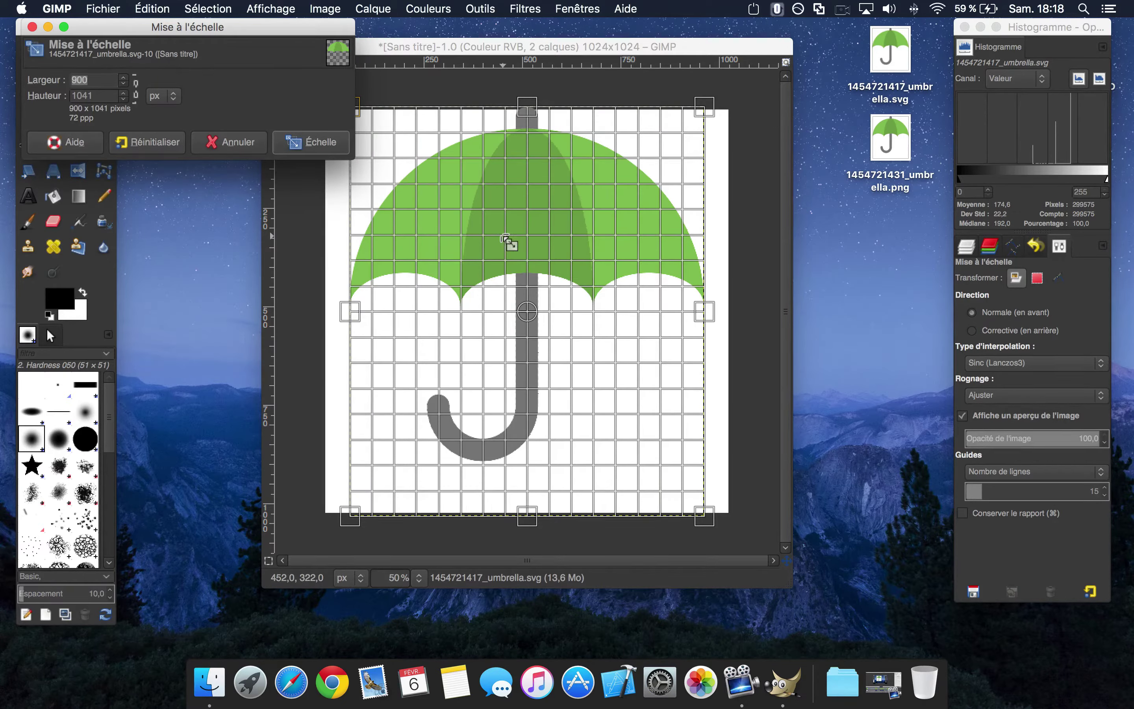
click(136, 89)
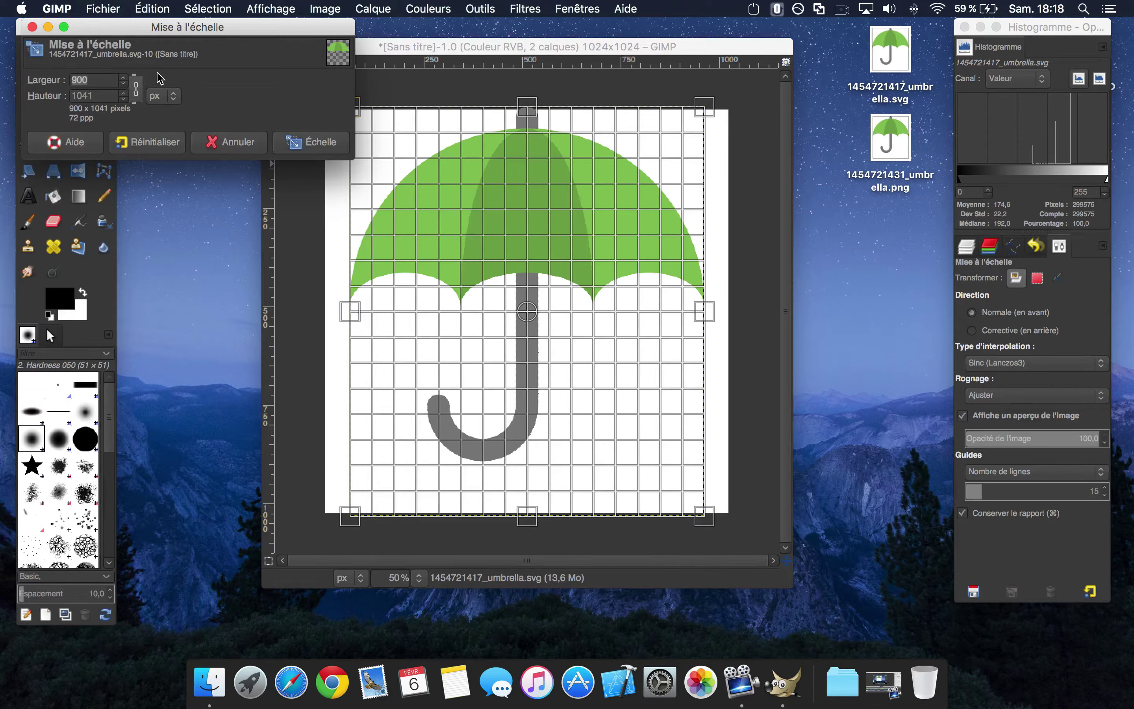
scroll(123, 83, down, 3)
scroll(124, 88, down, 20)
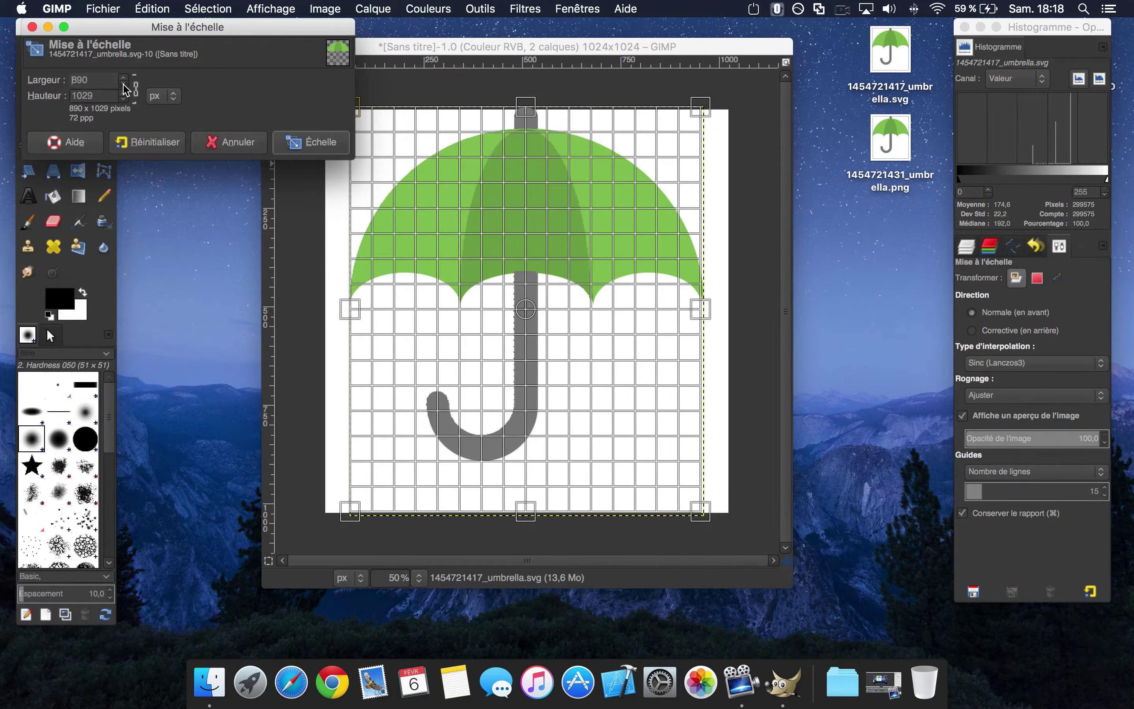
scroll(125, 87, down, 20)
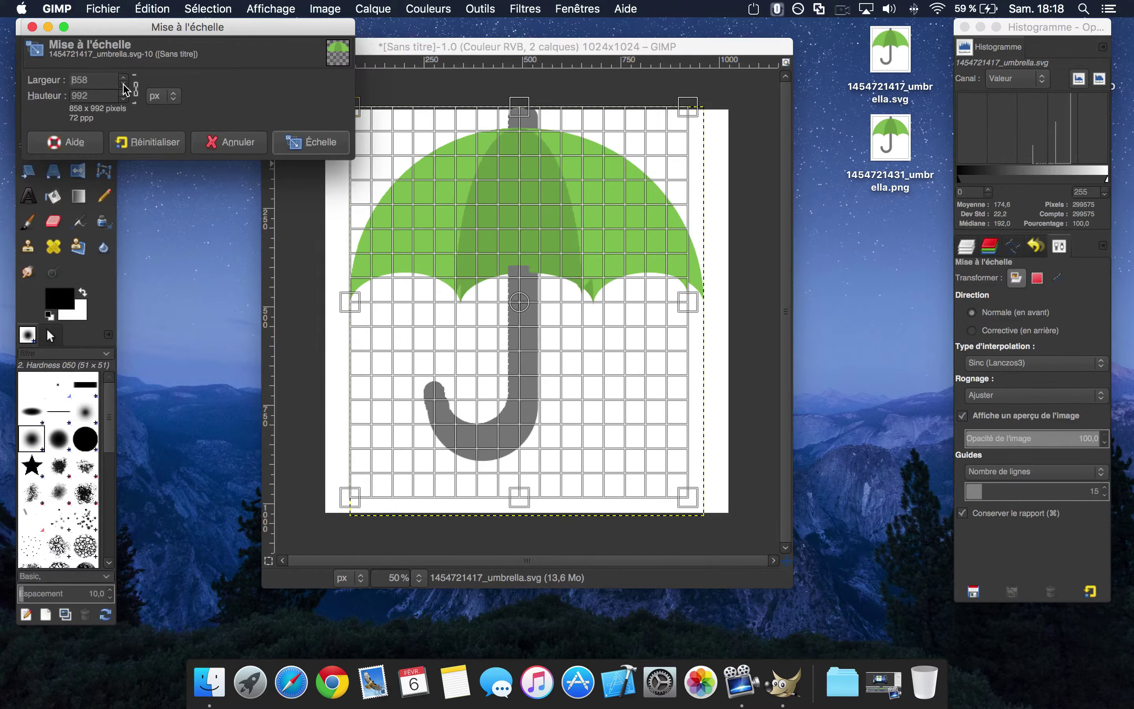
scroll(125, 87, down, 20)
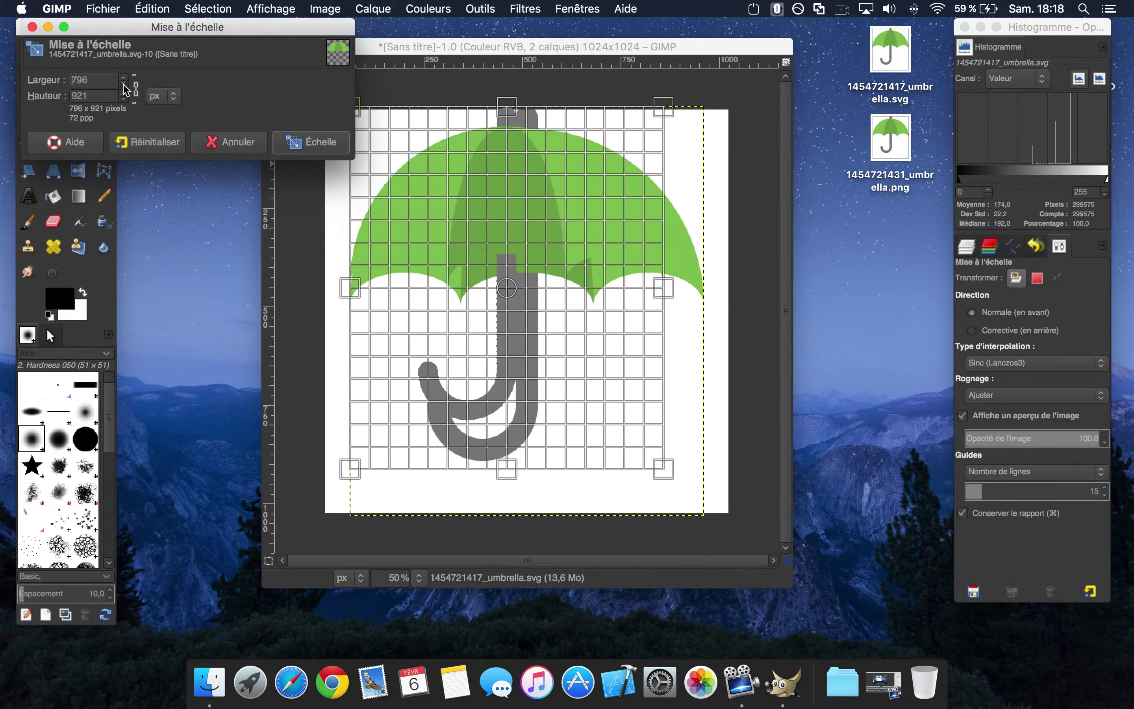
scroll(125, 88, down, 7)
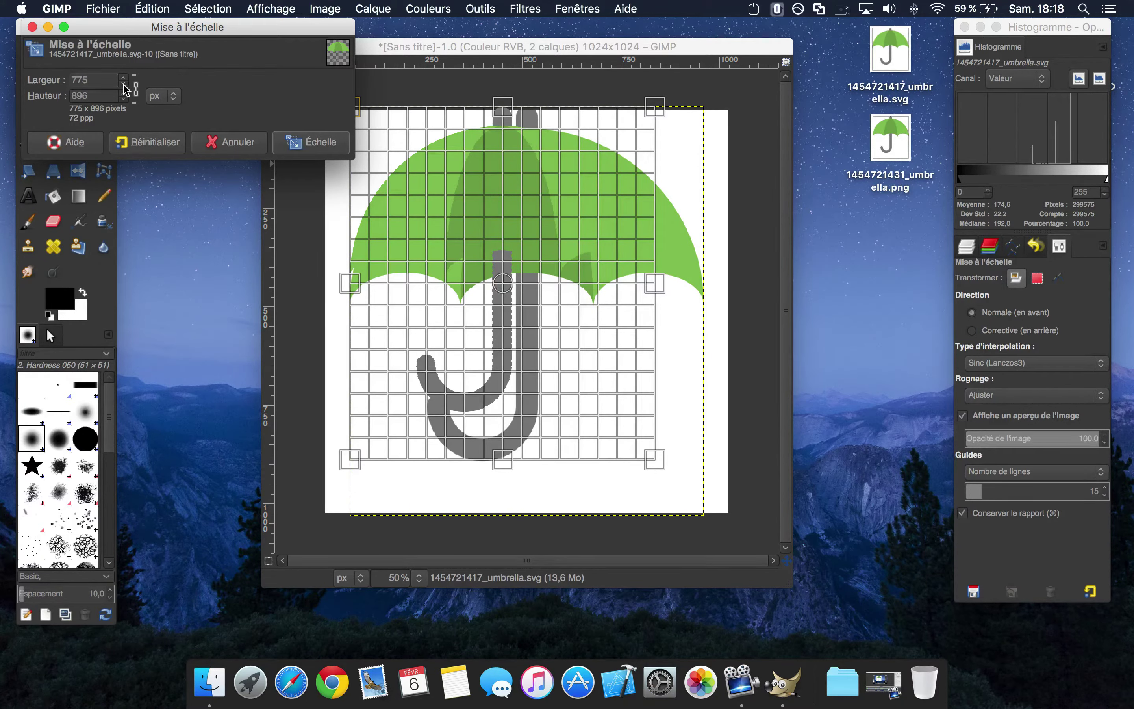
click(311, 142)
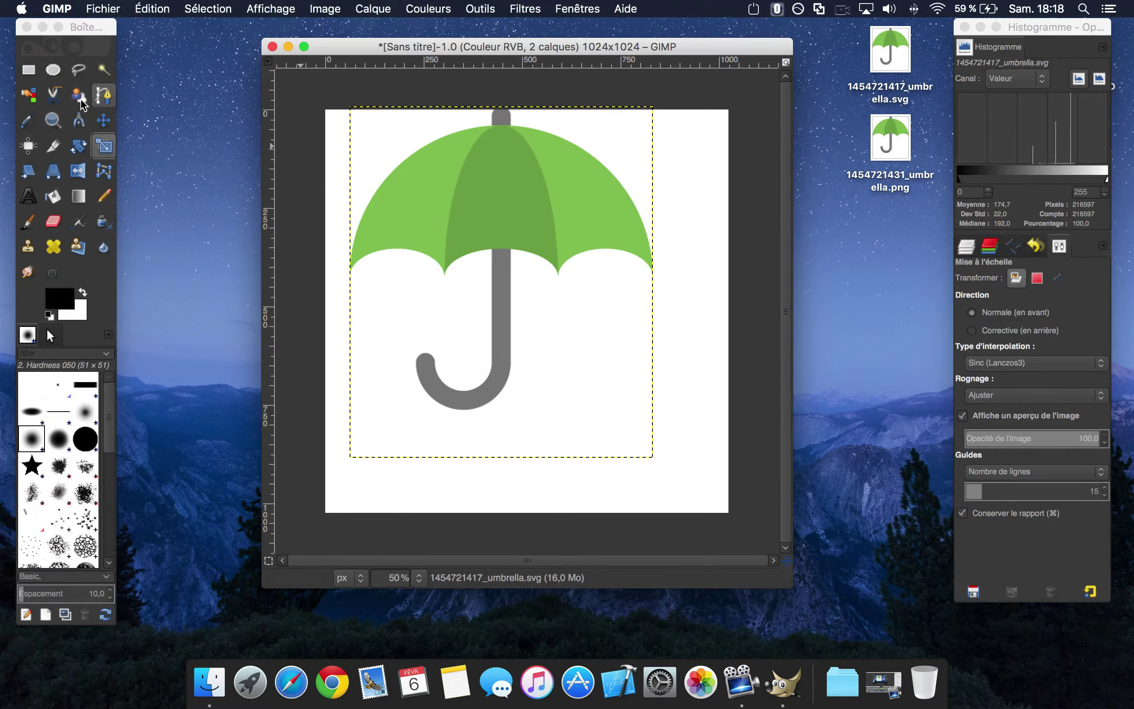
Step: Centre the umbrella layer horizontally and vertically on the canvas with the Align tool
click(35, 152)
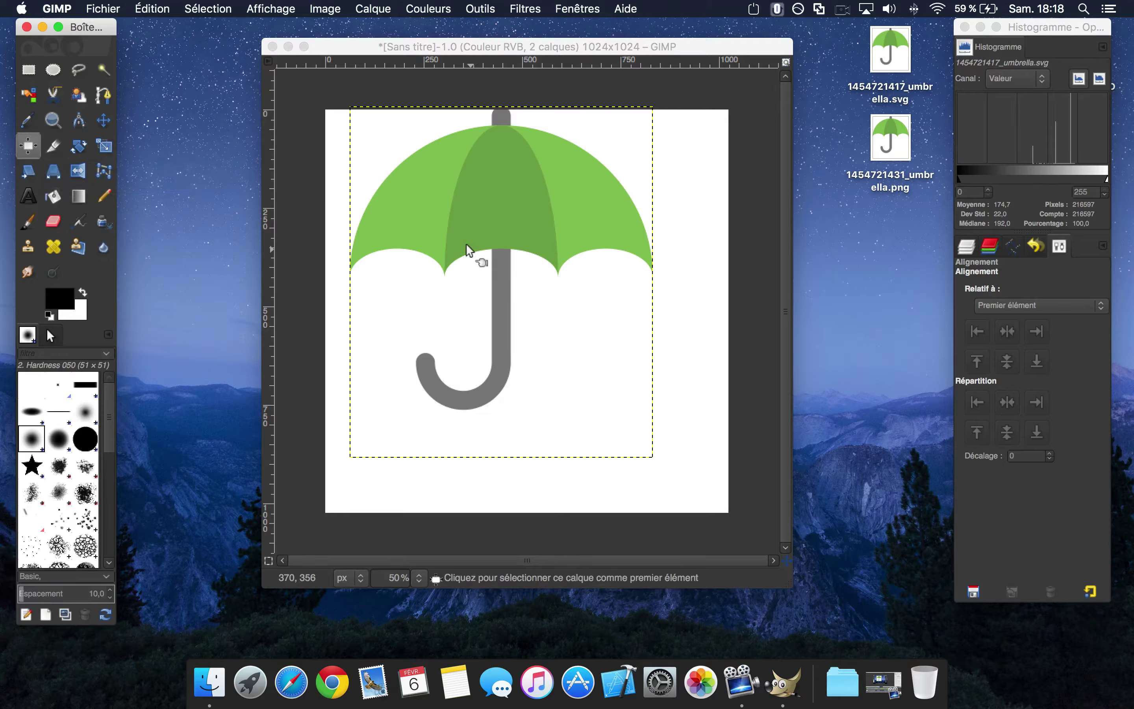
click(554, 205)
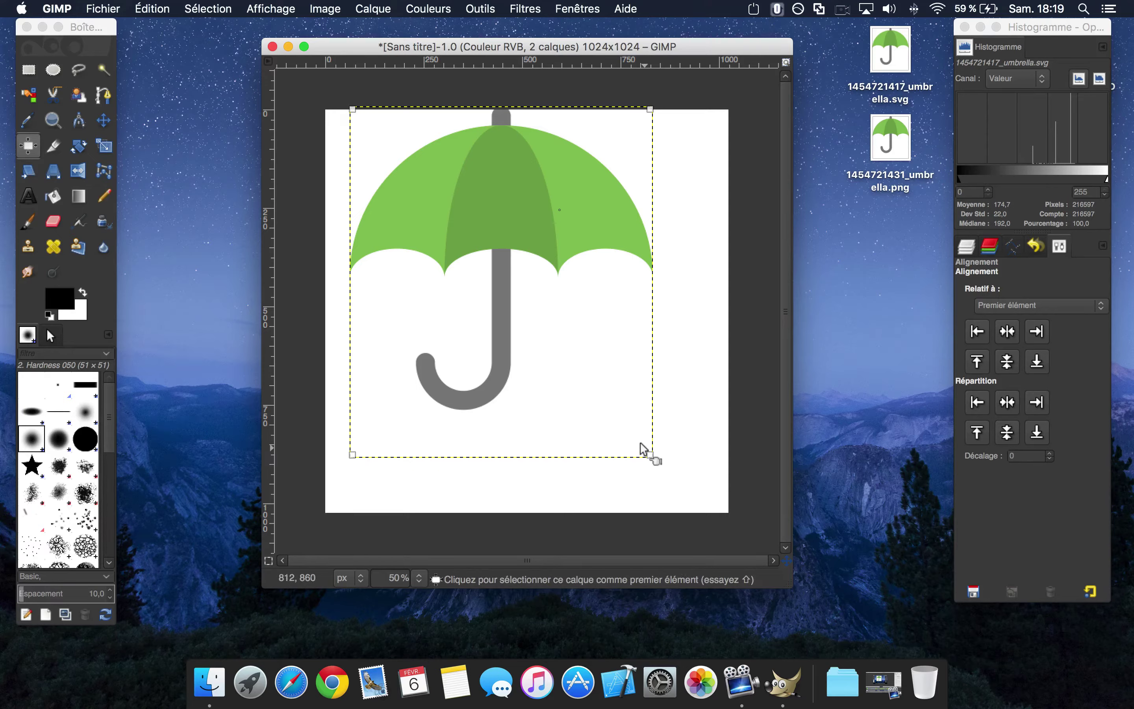
click(1008, 332)
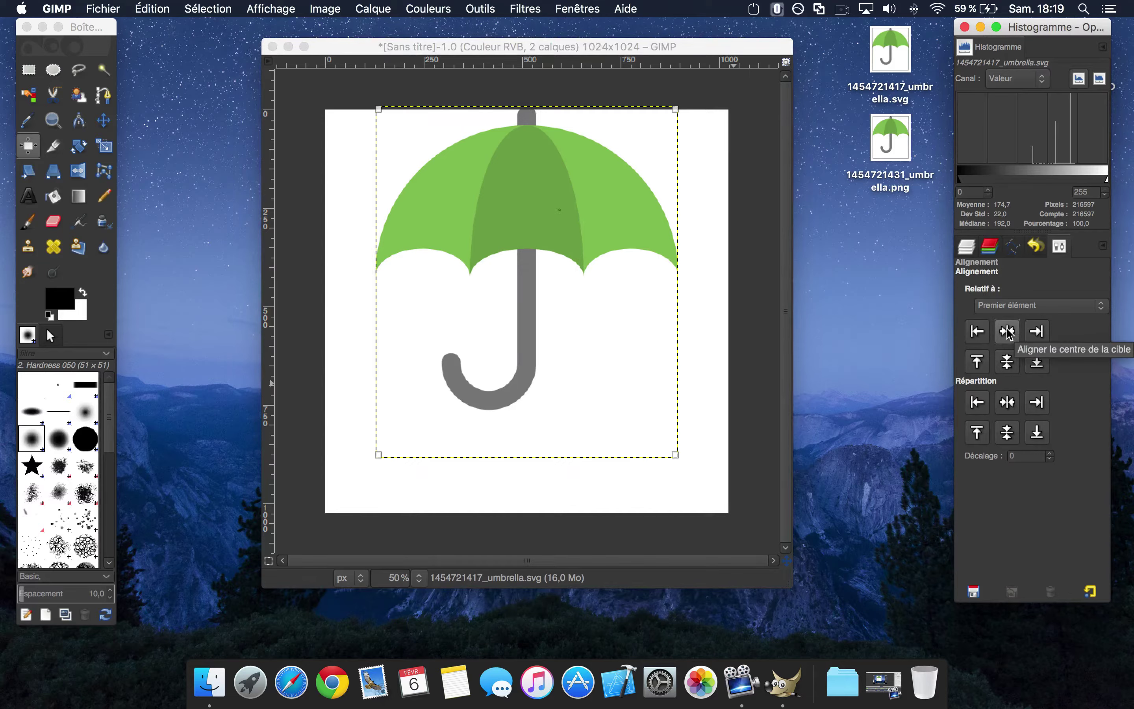
click(1007, 362)
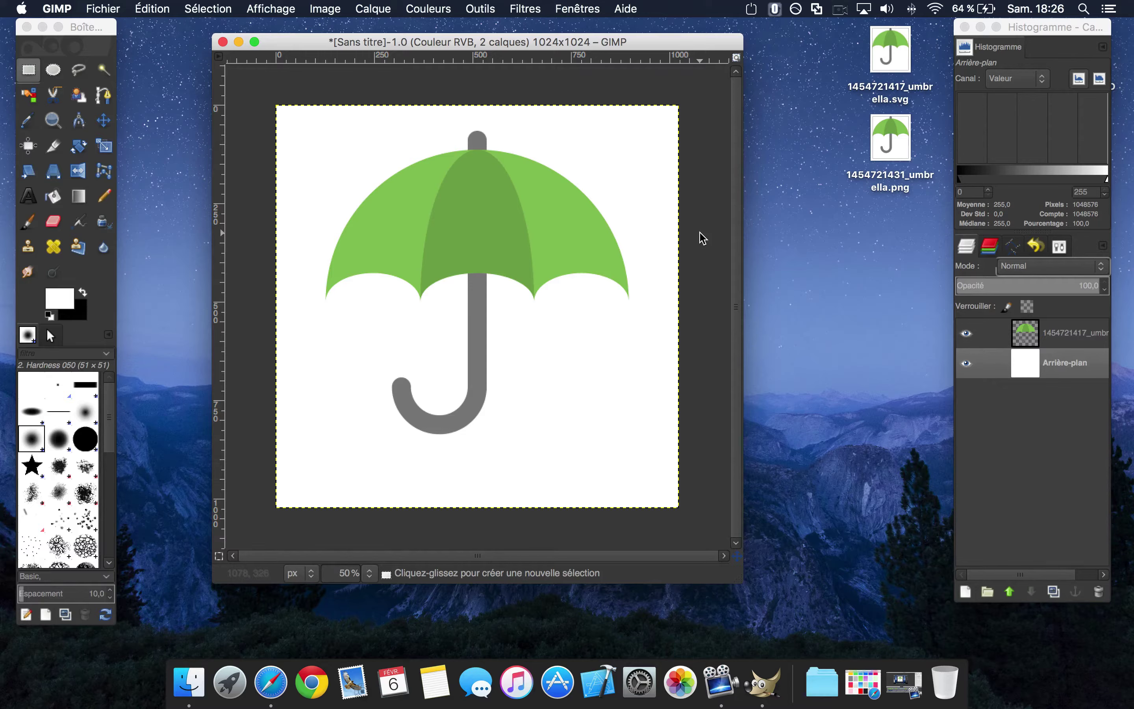
Step: Try filling the Arrière-plan layer with the green foreground colour 8db85f, and undo the fill
click(56, 299)
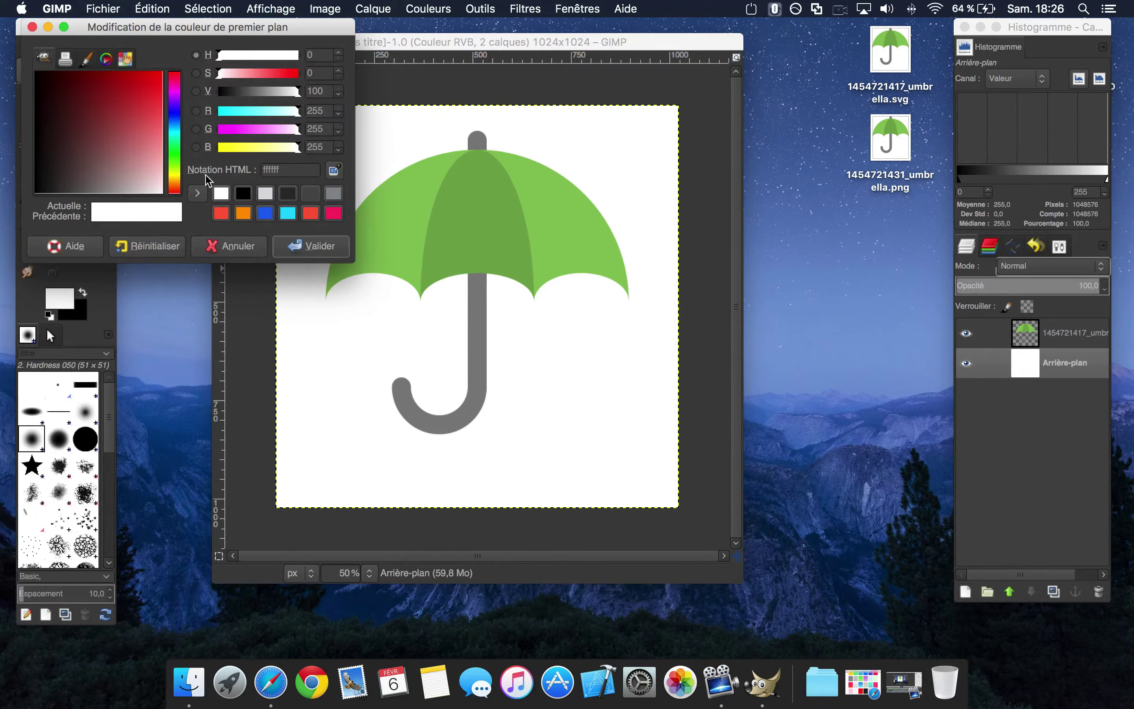
drag(158, 147, 177, 170)
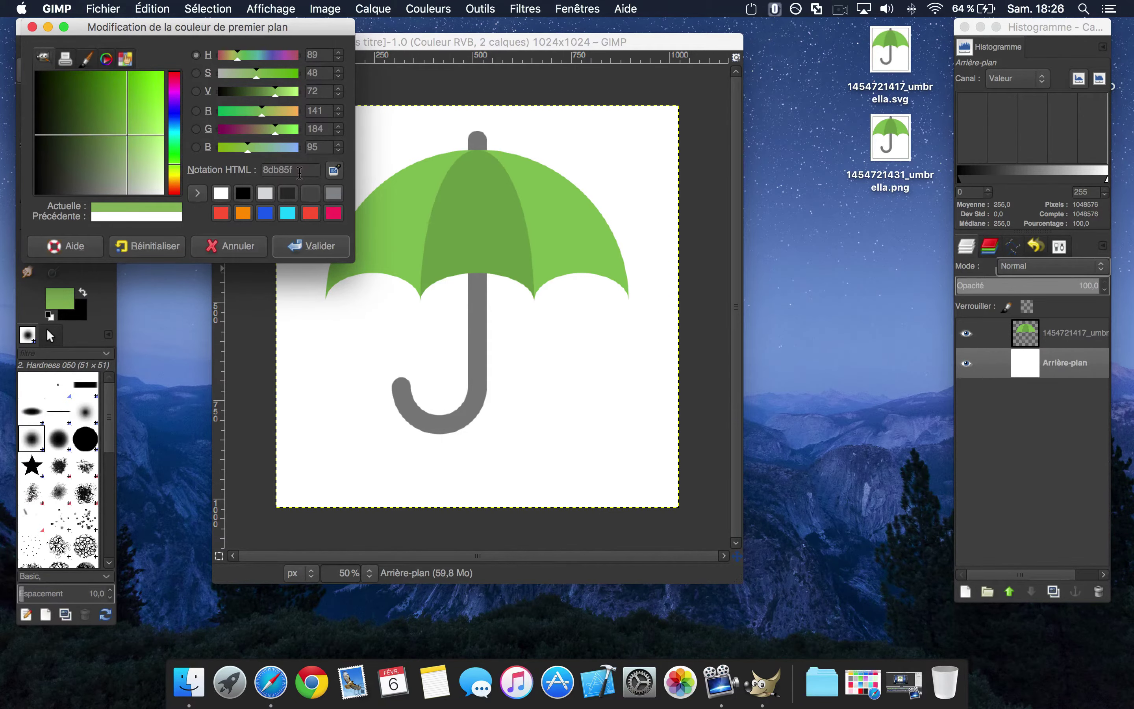
click(302, 245)
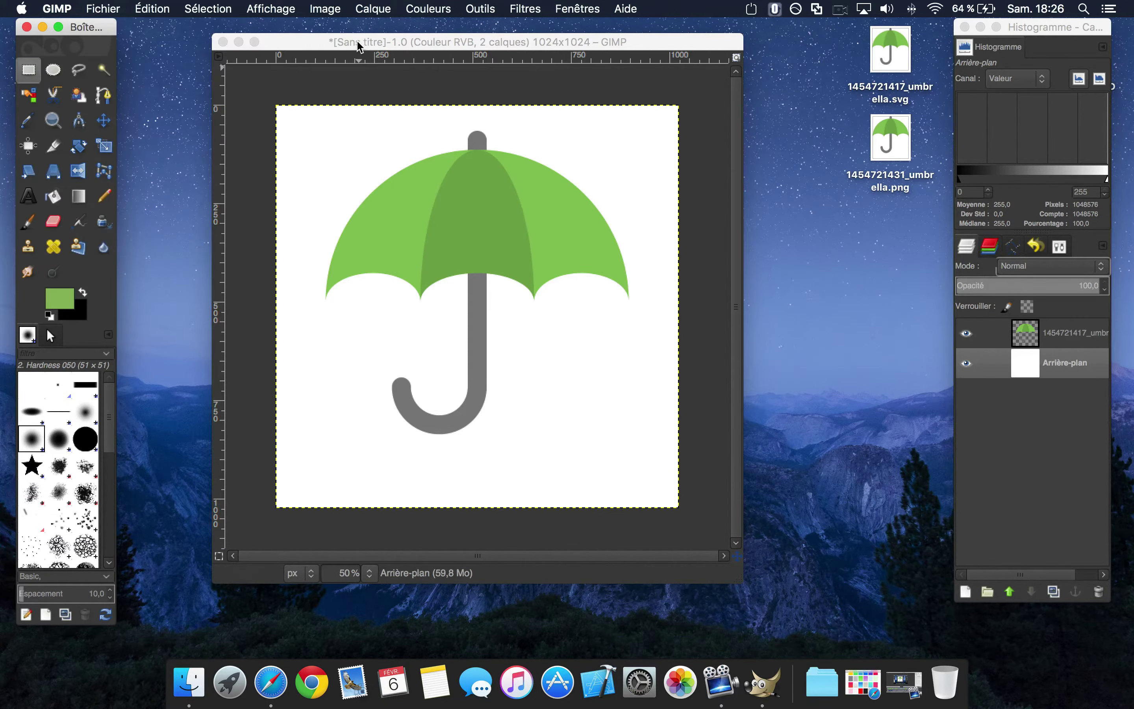
click(355, 45)
key(super+comma)
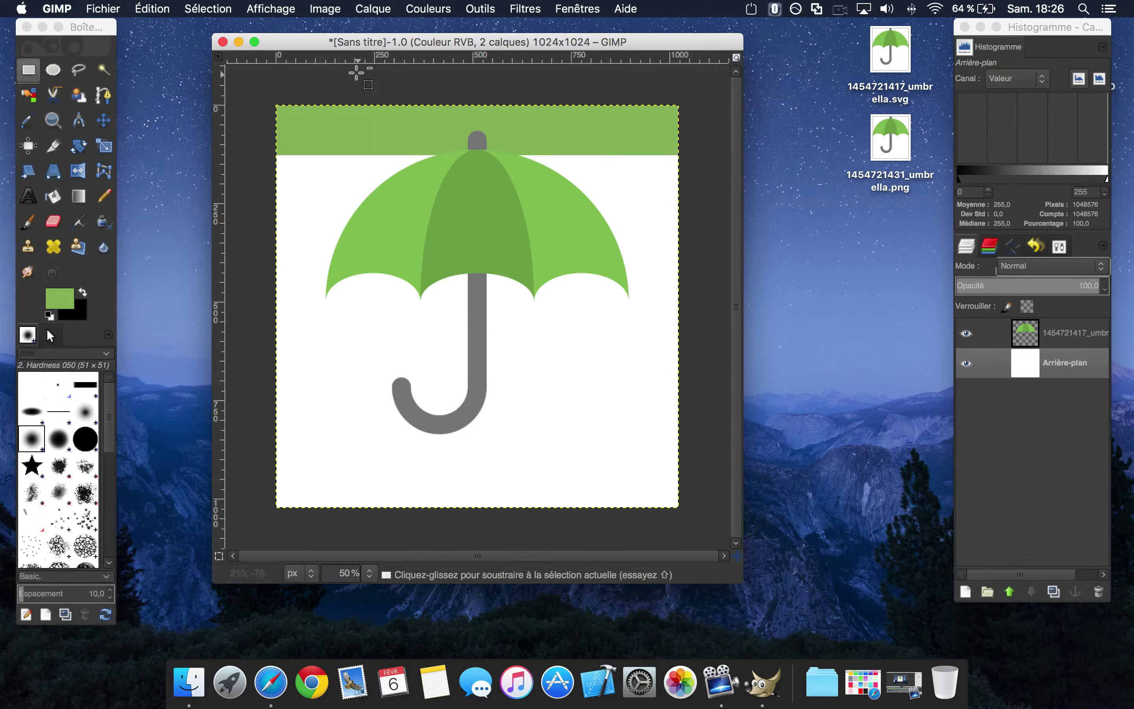
key(super+z)
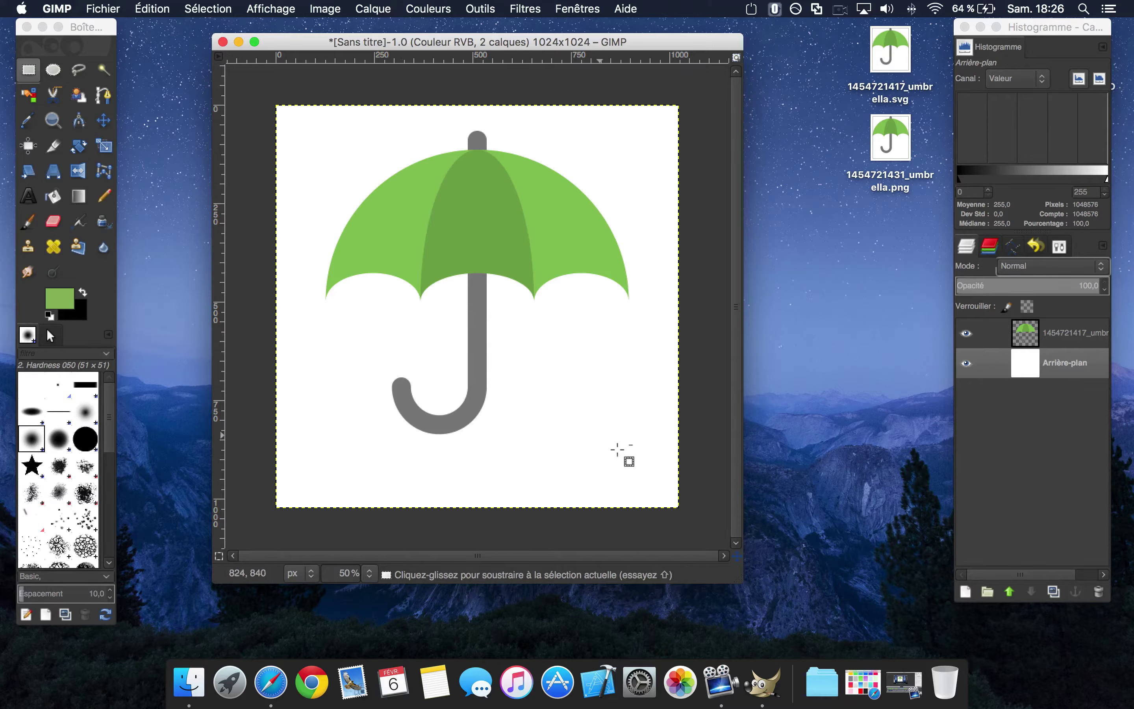
Step: Switch to the iOS 7 colors page in Safari and copy the dark grey gradient's start colour code, 4A4A4A
click(870, 691)
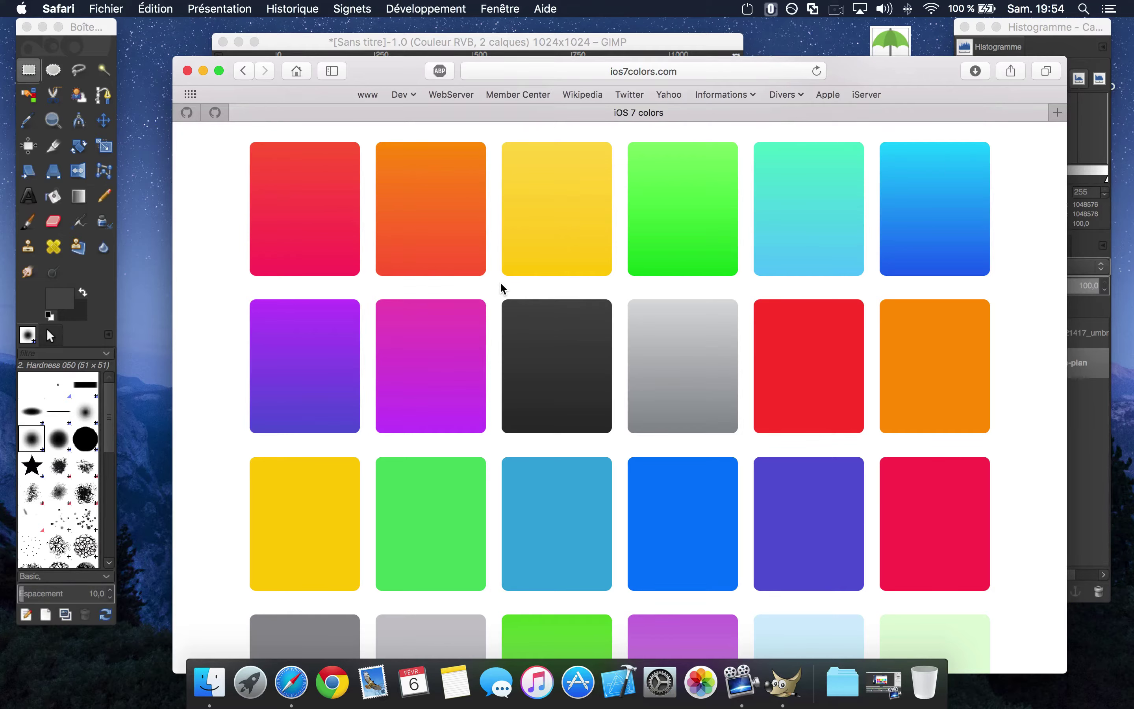
mouse_move(331, 224)
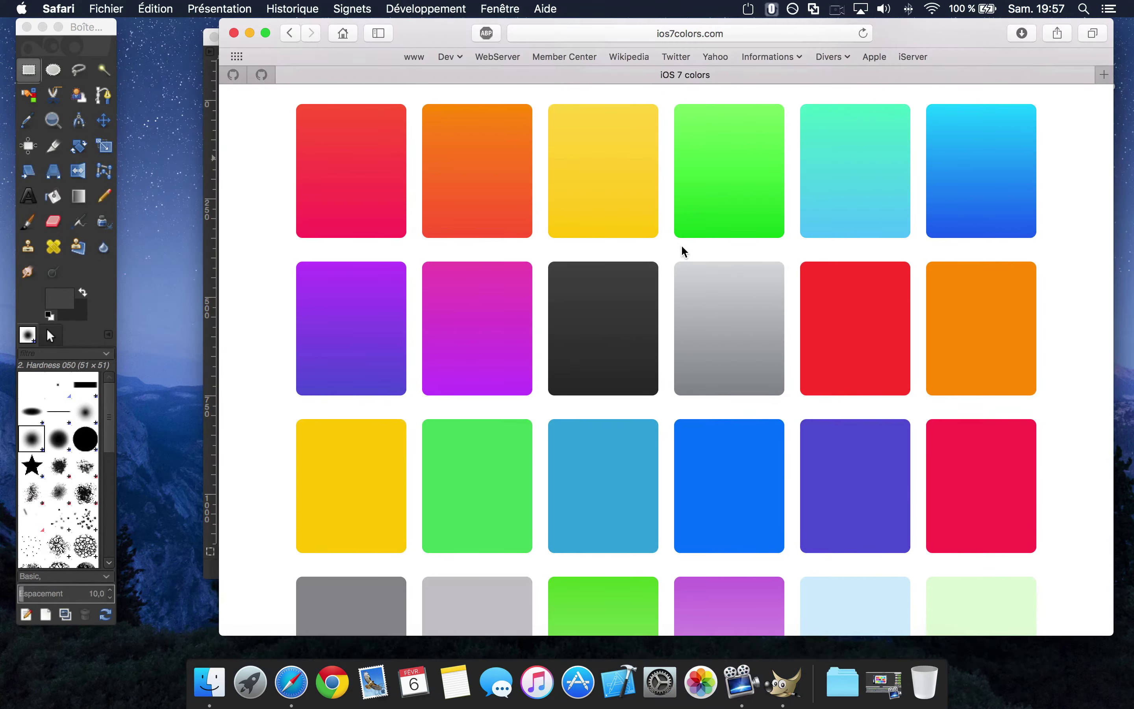
mouse_move(634, 295)
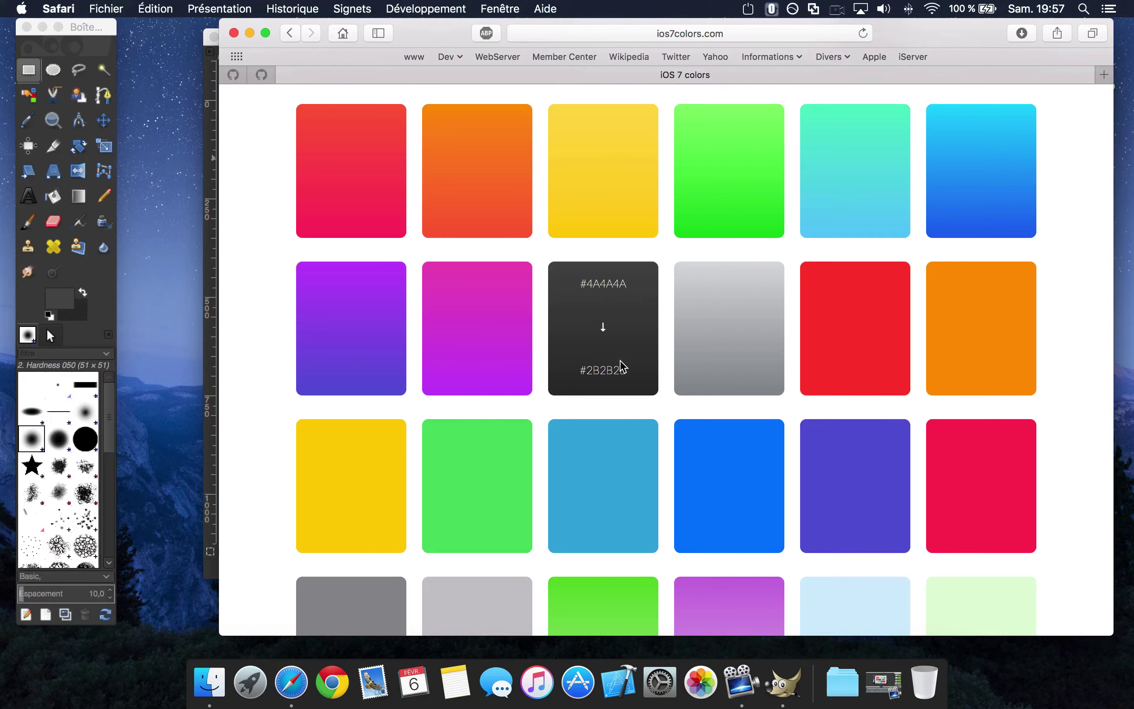
double_click(615, 285)
key(super+c)
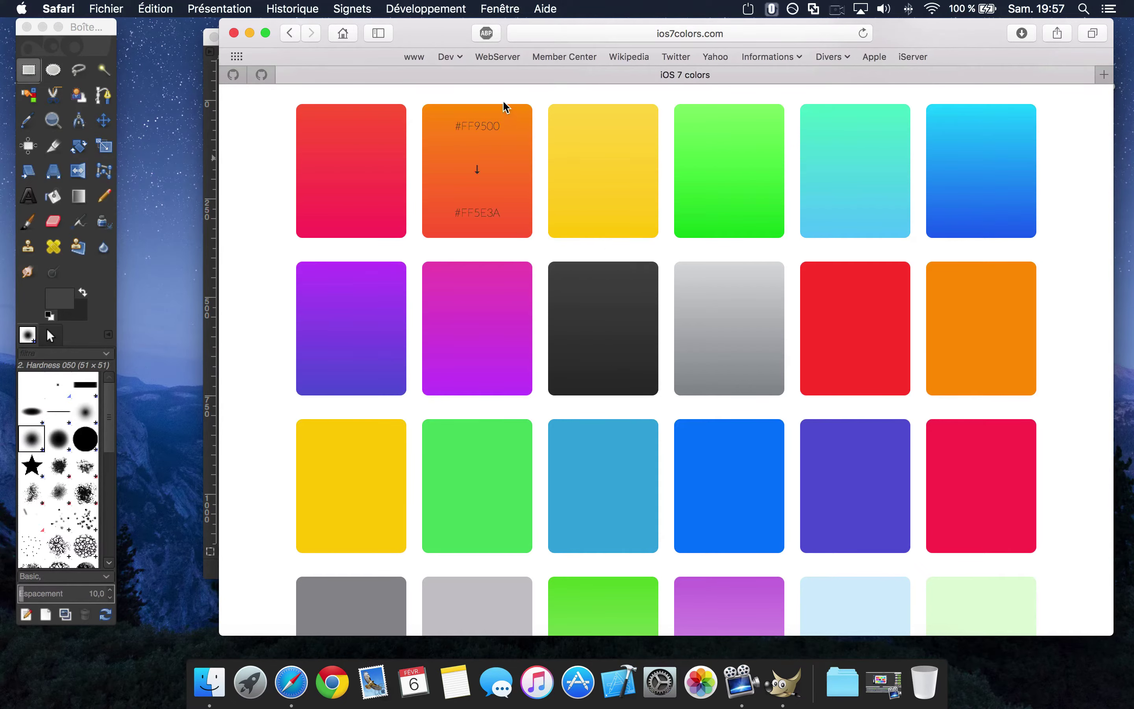
Step: Return to GIMP and set the foreground colour to the copied code 4a4a4a
drag(445, 39, 527, 40)
click(294, 37)
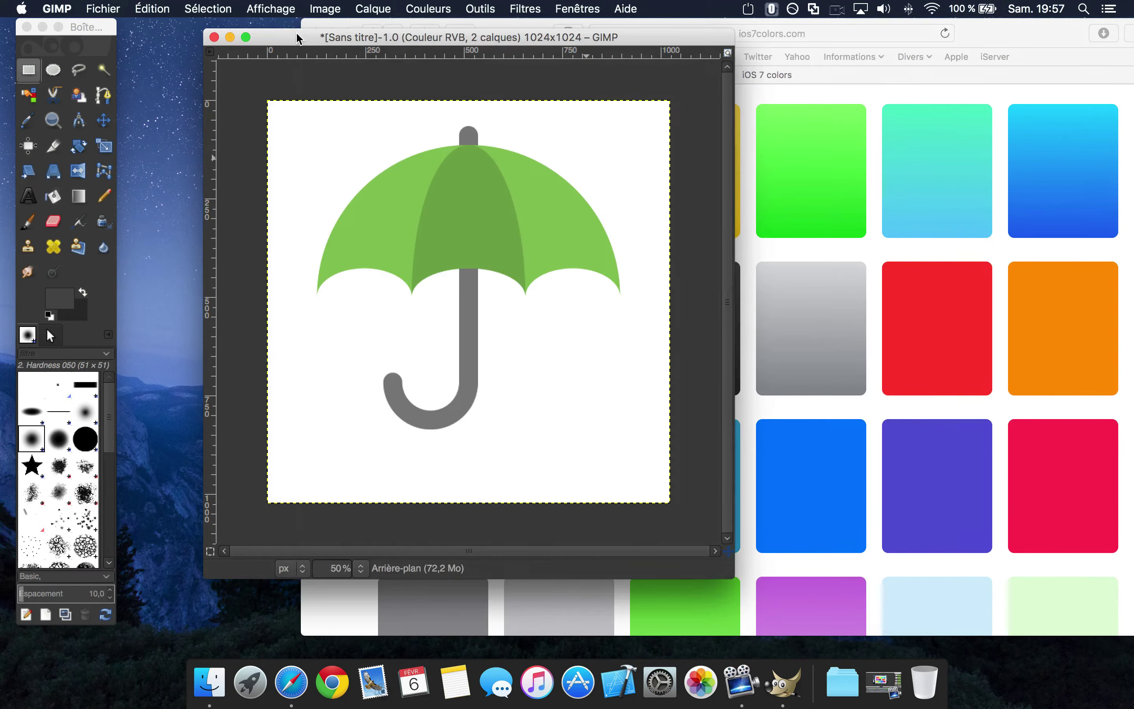
click(93, 281)
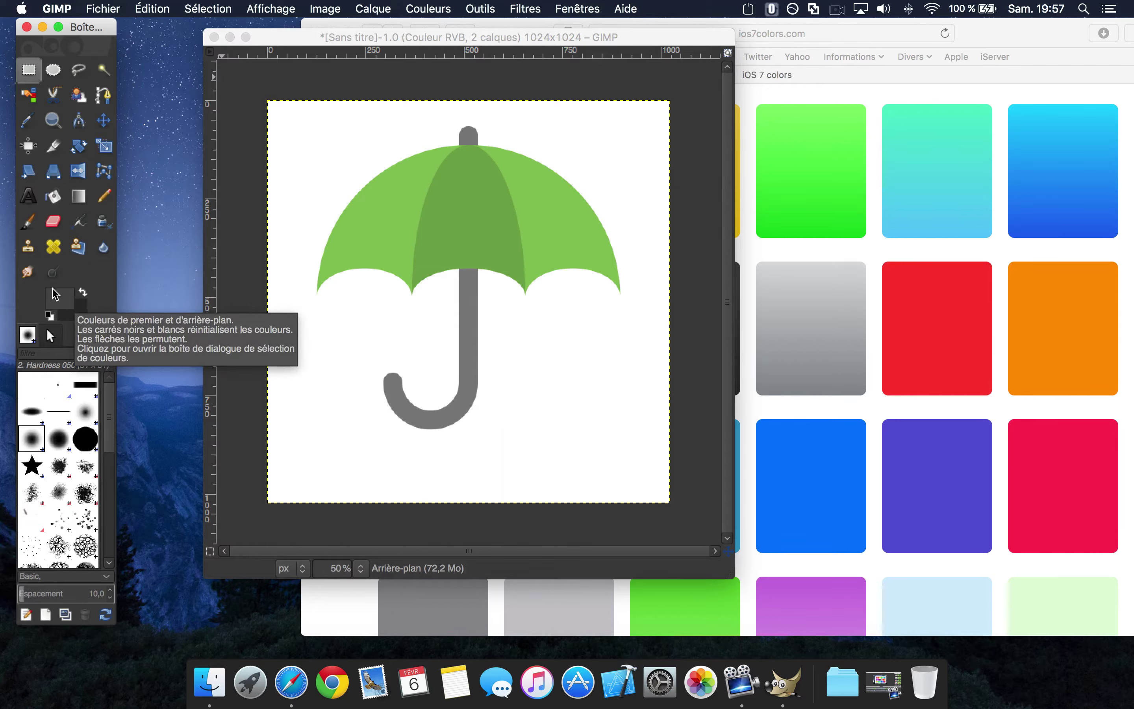
click(61, 301)
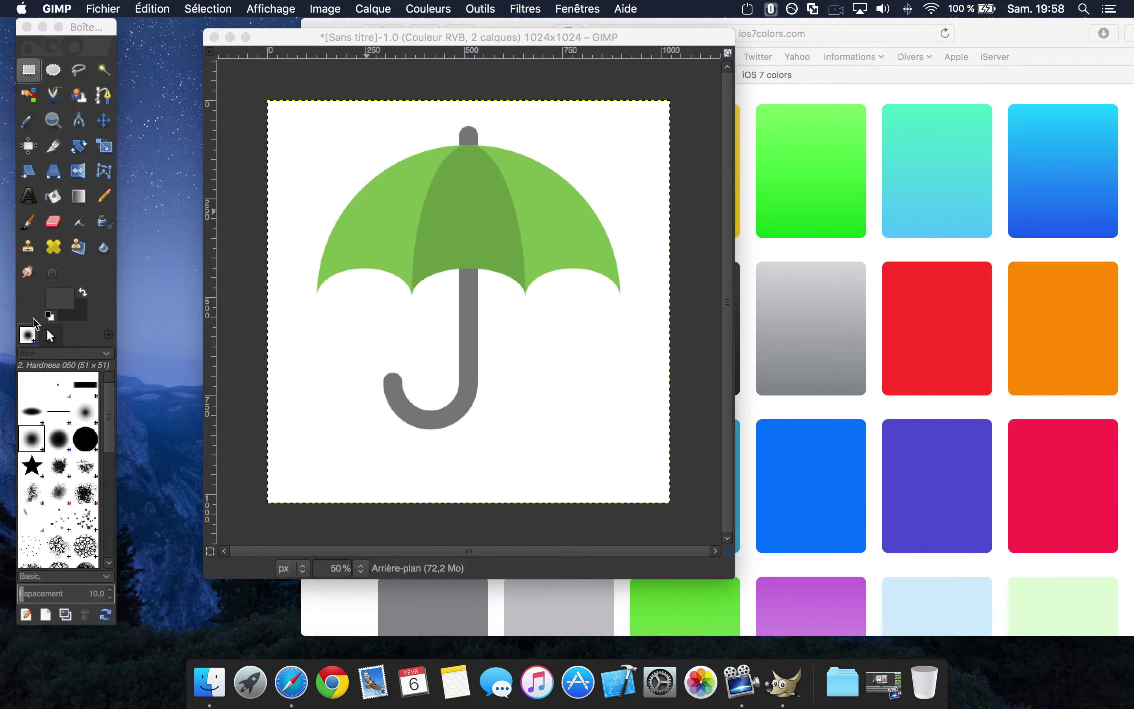
double_click(281, 170)
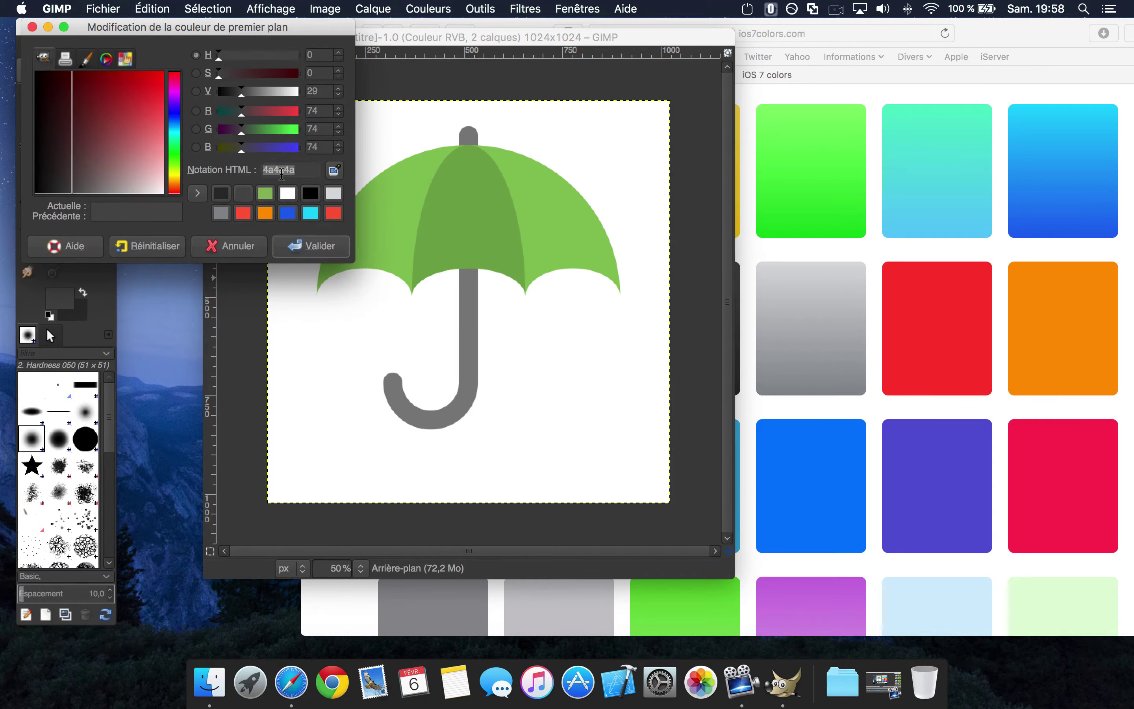
key(super+v)
click(303, 248)
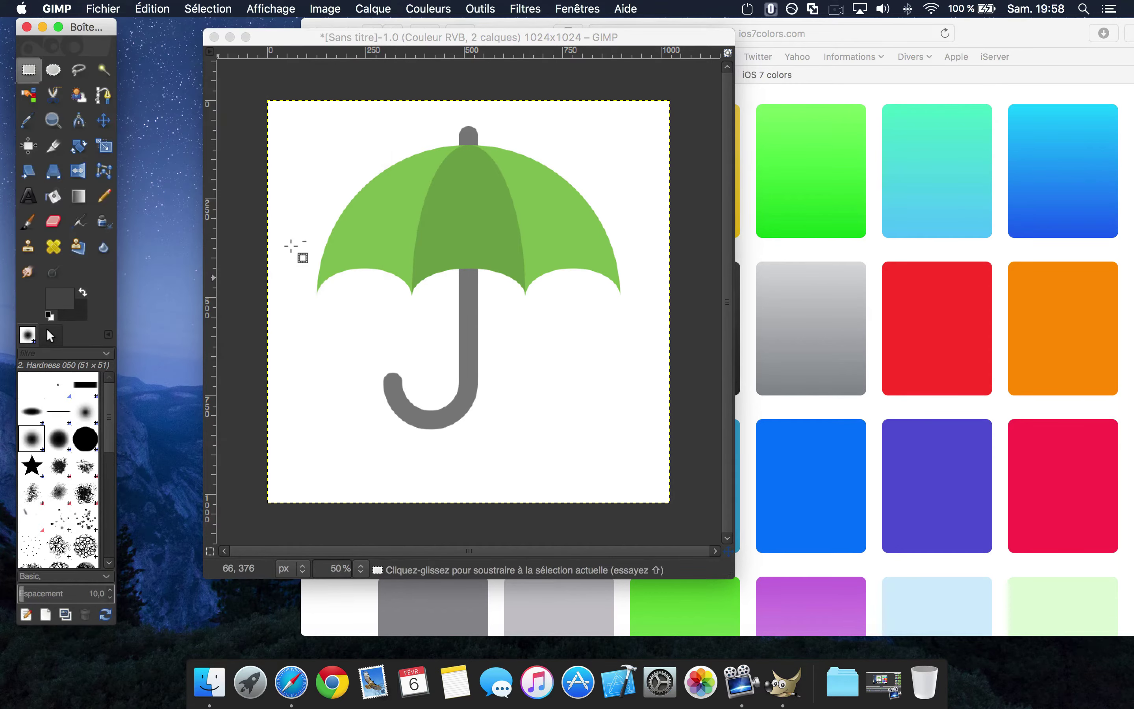
Step: Copy the dark grey gradient's end code 2B2B2B from Safari and set it as GIMP's background colour, keeping 4a4a4a as foreground
click(83, 291)
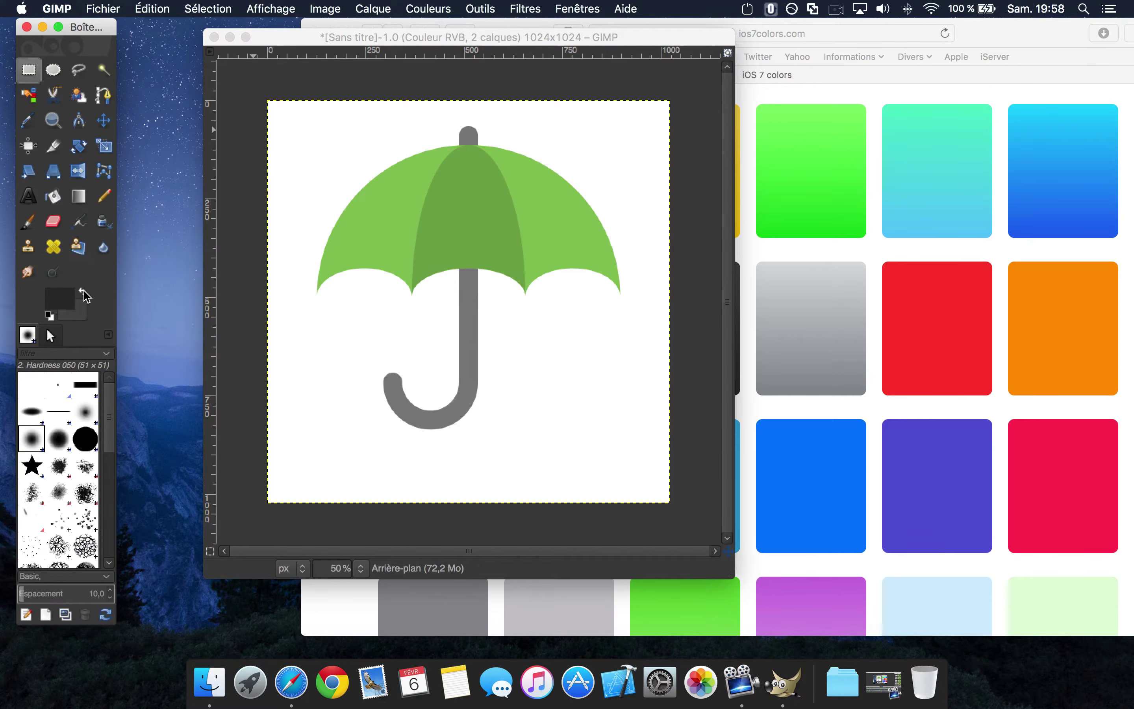
click(487, 25)
double_click(678, 369)
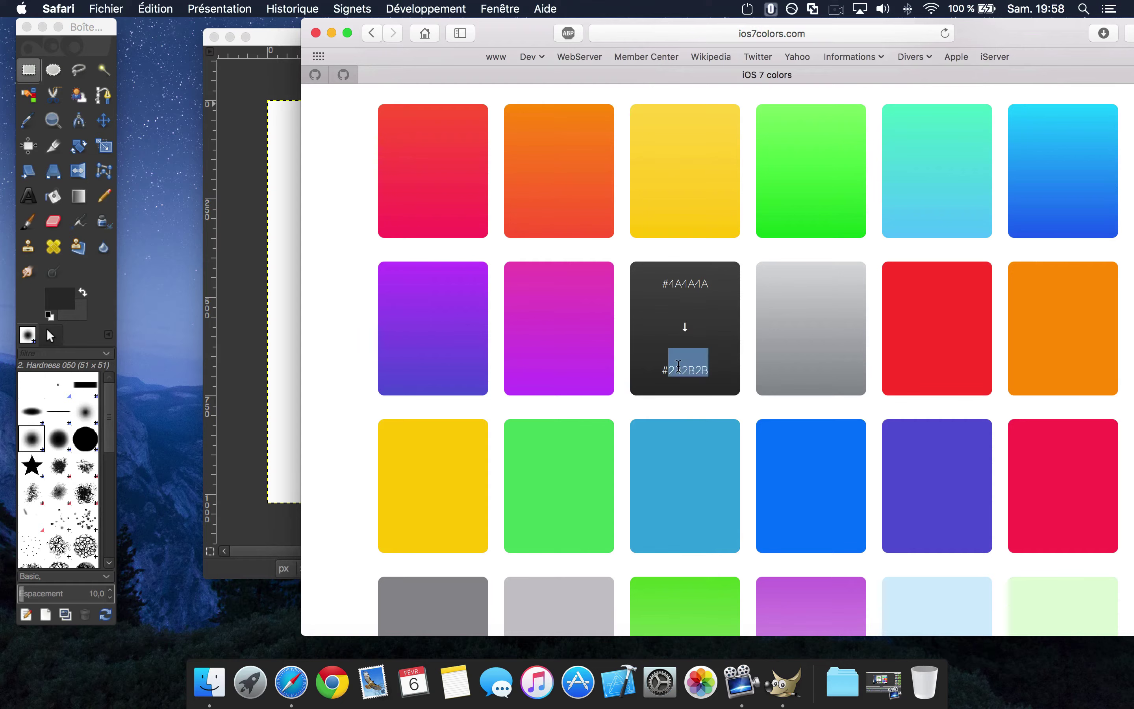
key(super+c)
click(64, 298)
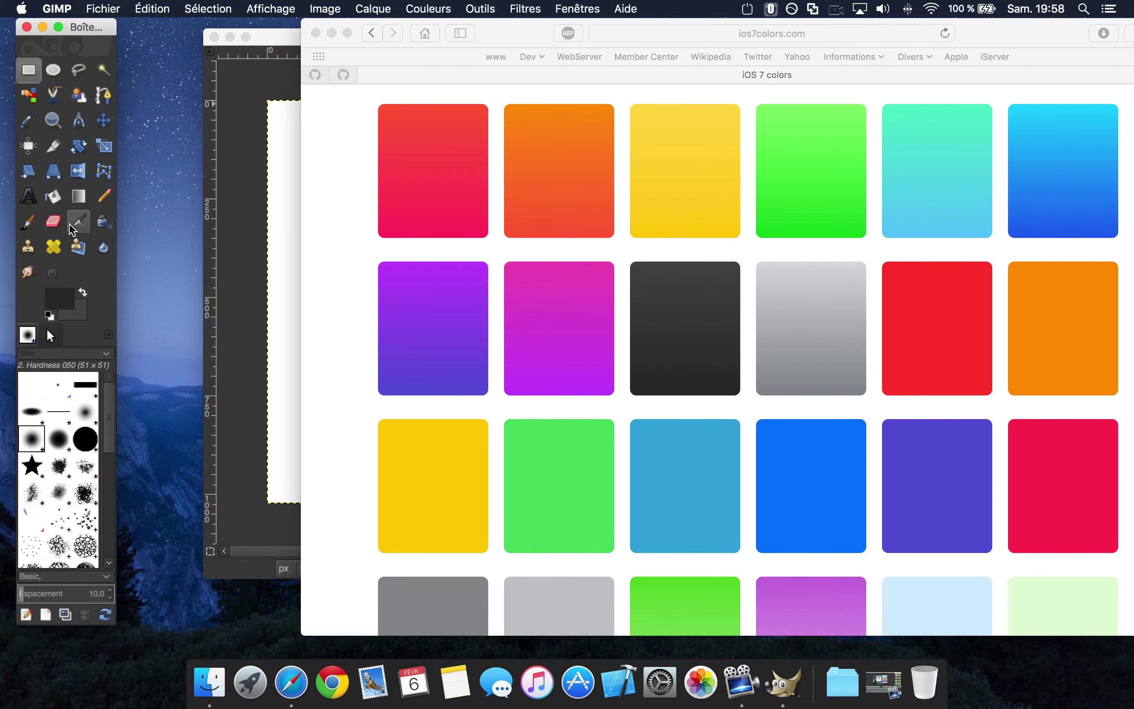
click(291, 169)
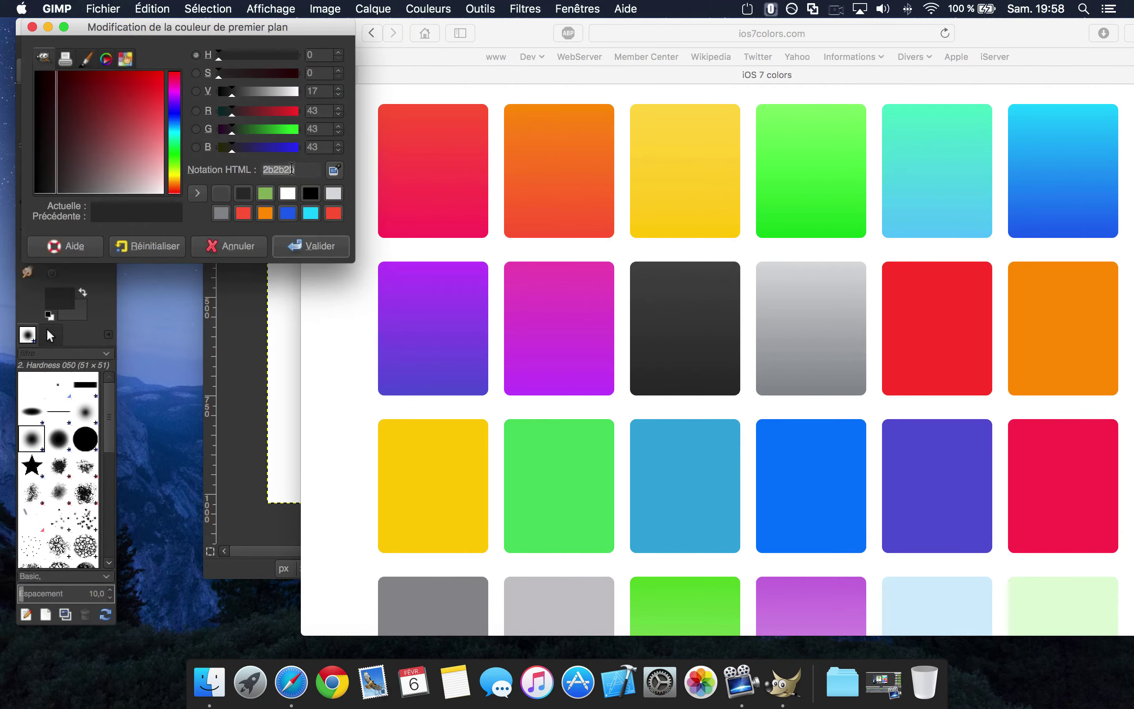
key(super+v)
click(311, 245)
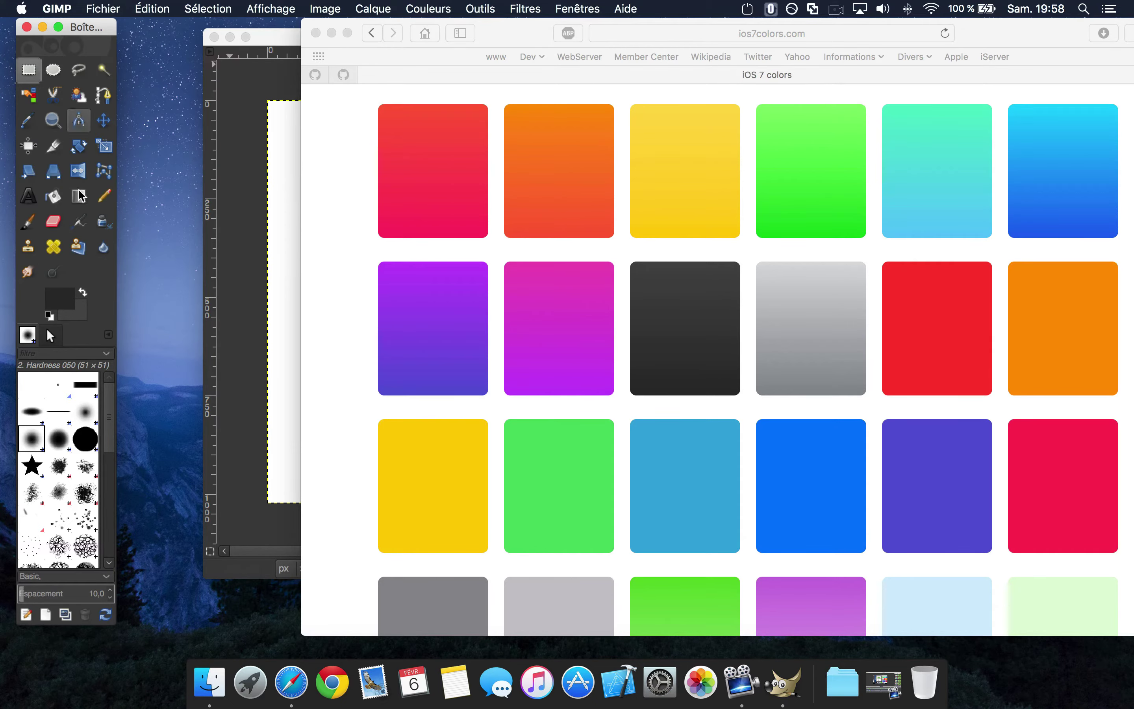
click(83, 292)
click(279, 37)
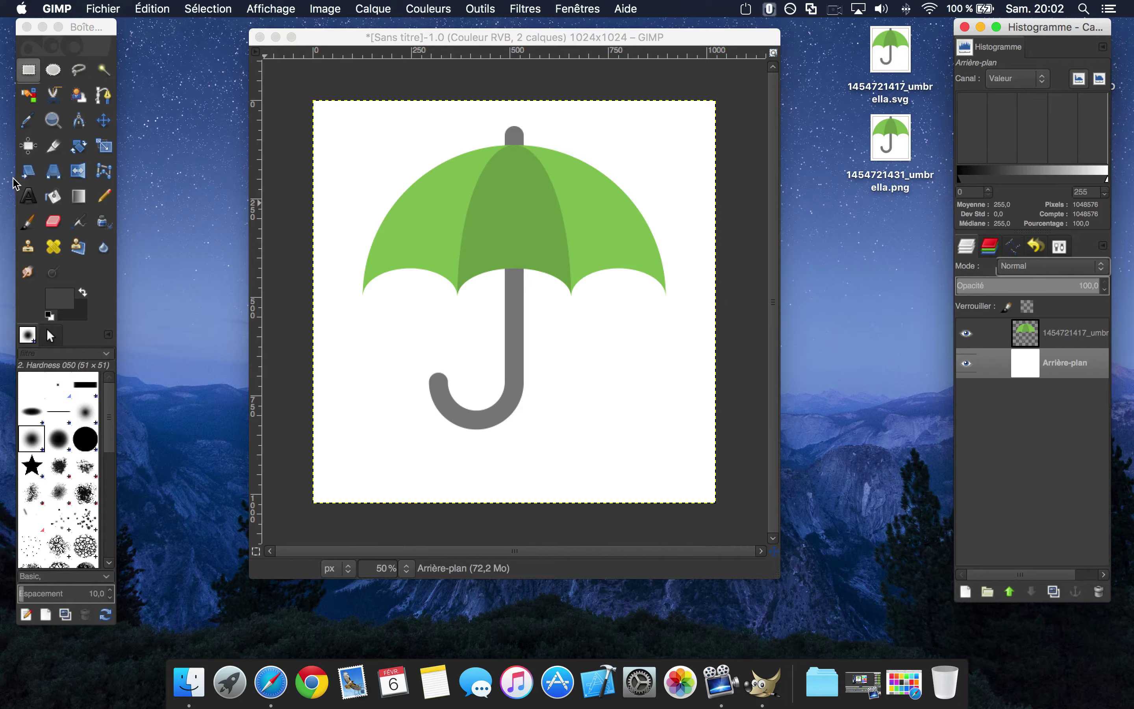
Step: Use the Gradient tool to fill the Arrière-plan layer with a vertical 4a4a4a-to-2b2b2b gradient running downward across its upper half
click(80, 202)
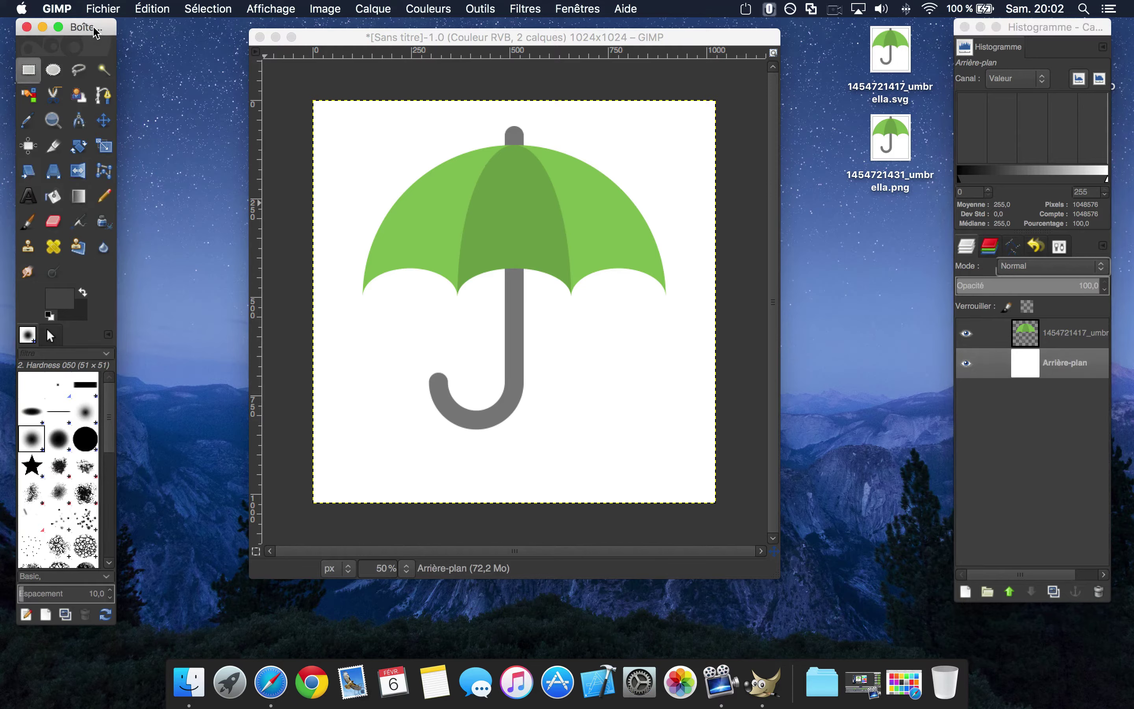
click(79, 201)
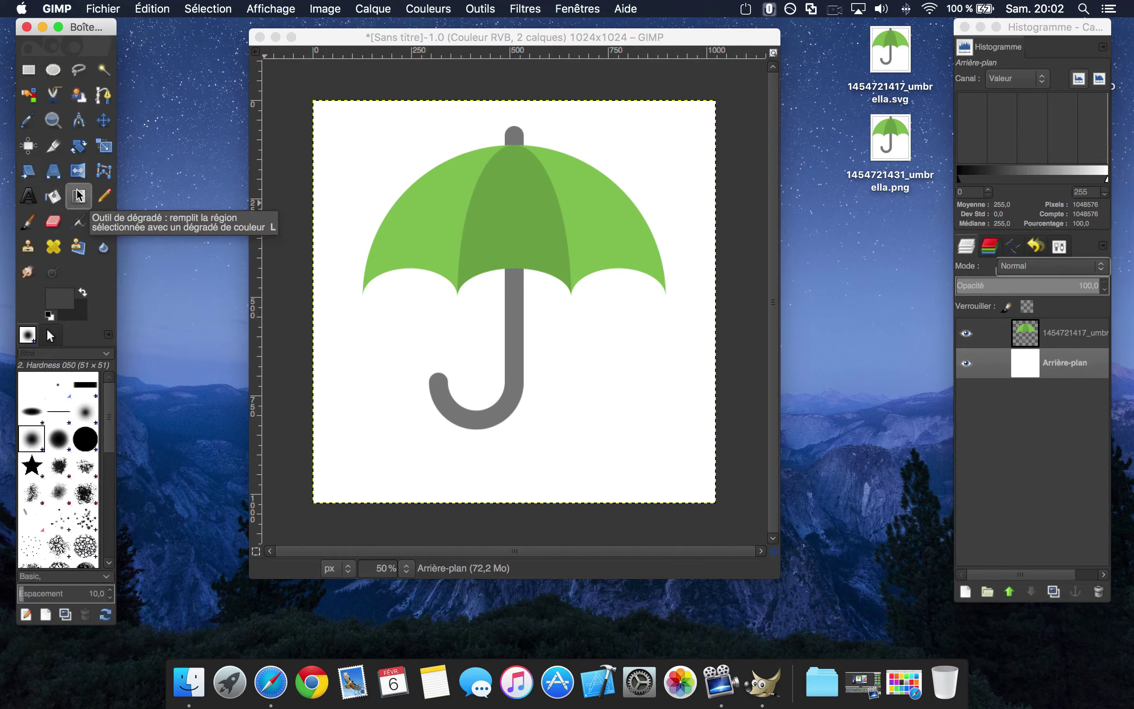
click(389, 132)
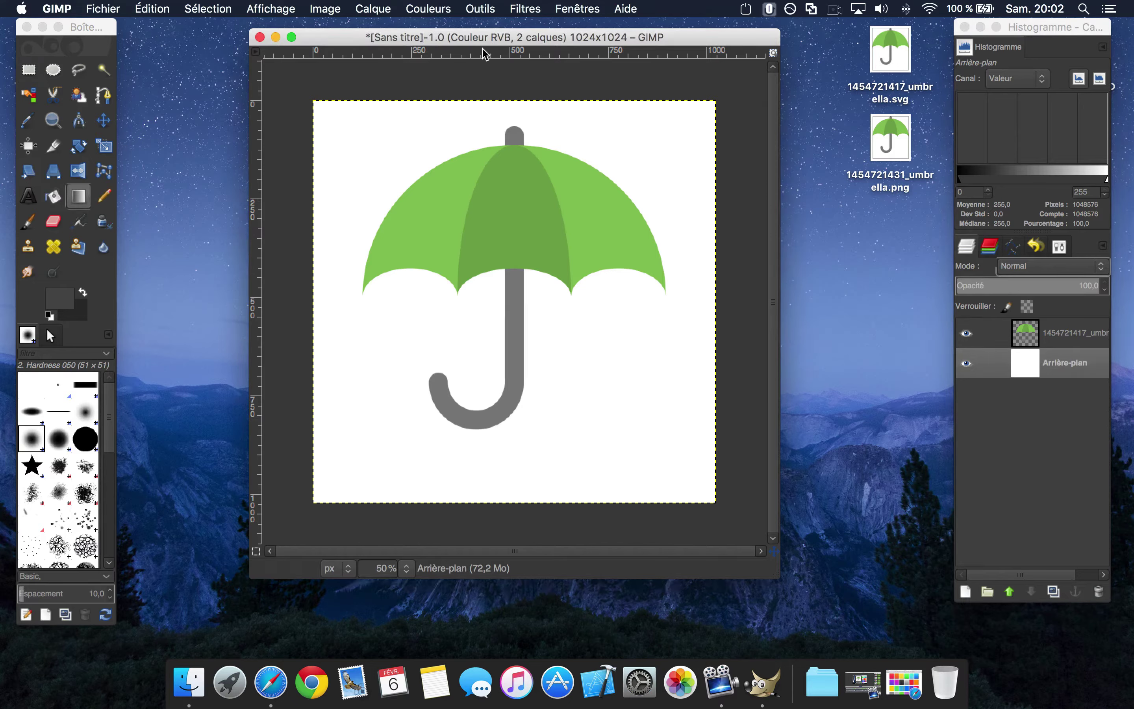
drag(389, 132, 384, 295)
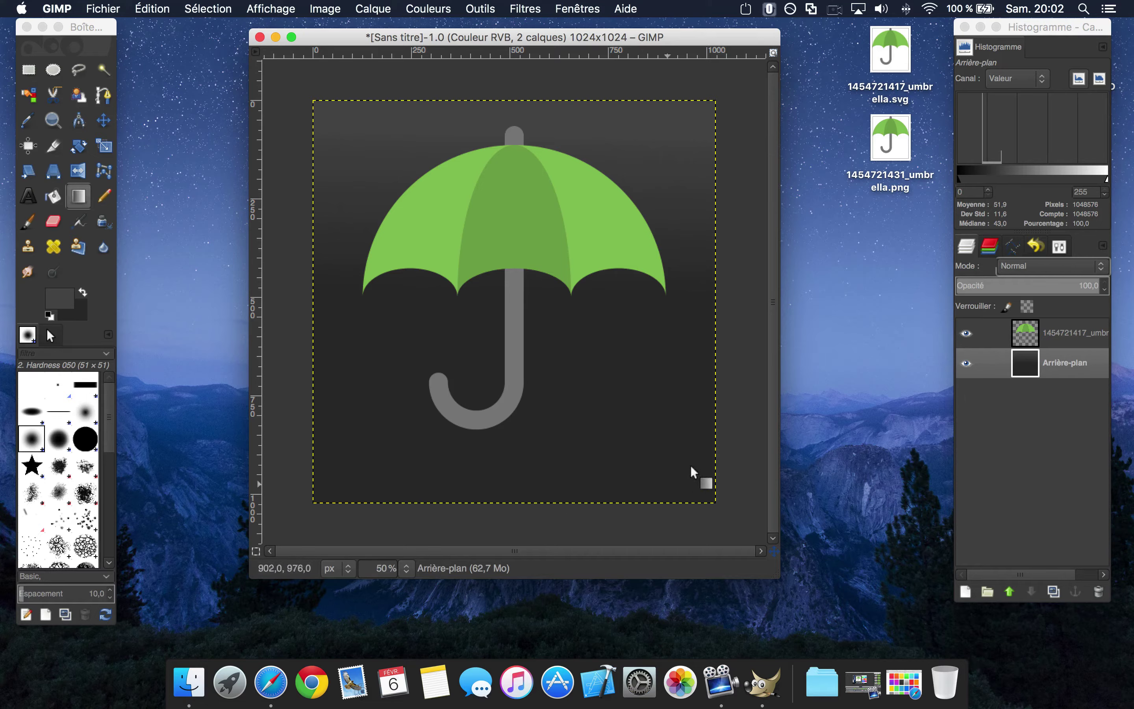
Step: Try the background gradient in diagonal, upward and horizontal directions, finishing with a downward vertical gradient that has the lighter grey uppermost
drag(388, 370, 607, 172)
drag(582, 392, 586, 171)
drag(655, 300, 405, 291)
drag(547, 125, 546, 334)
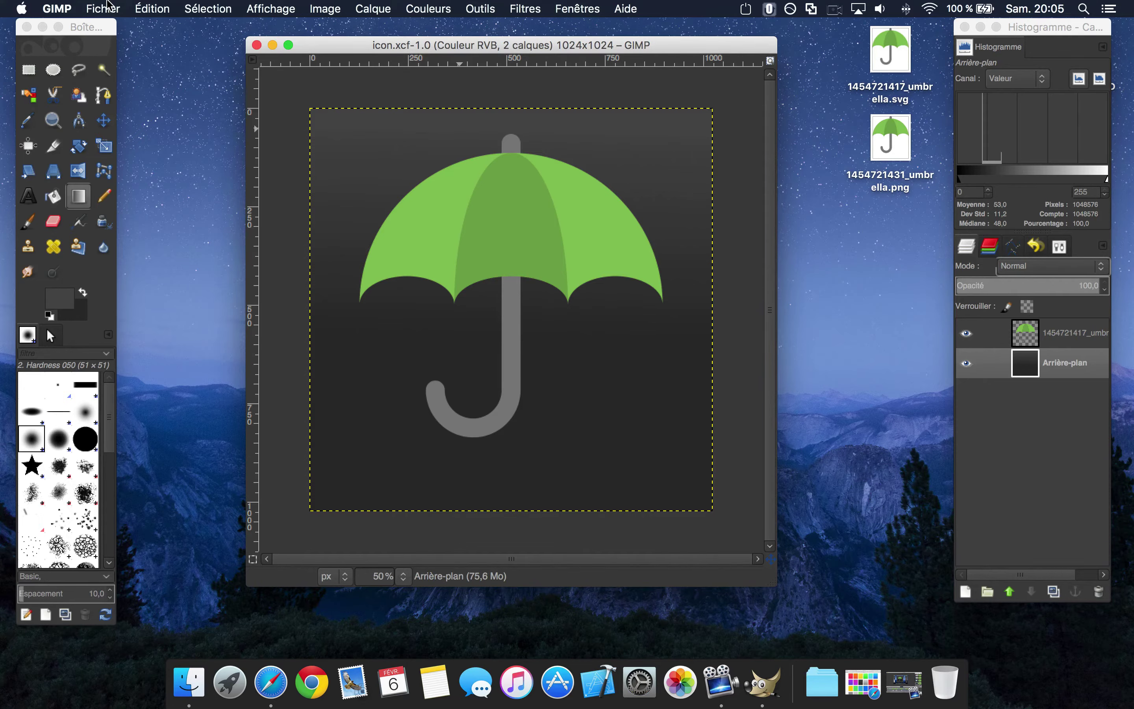
Step: Export the image as icon.png to the Desktop, accepting the export options
click(107, 7)
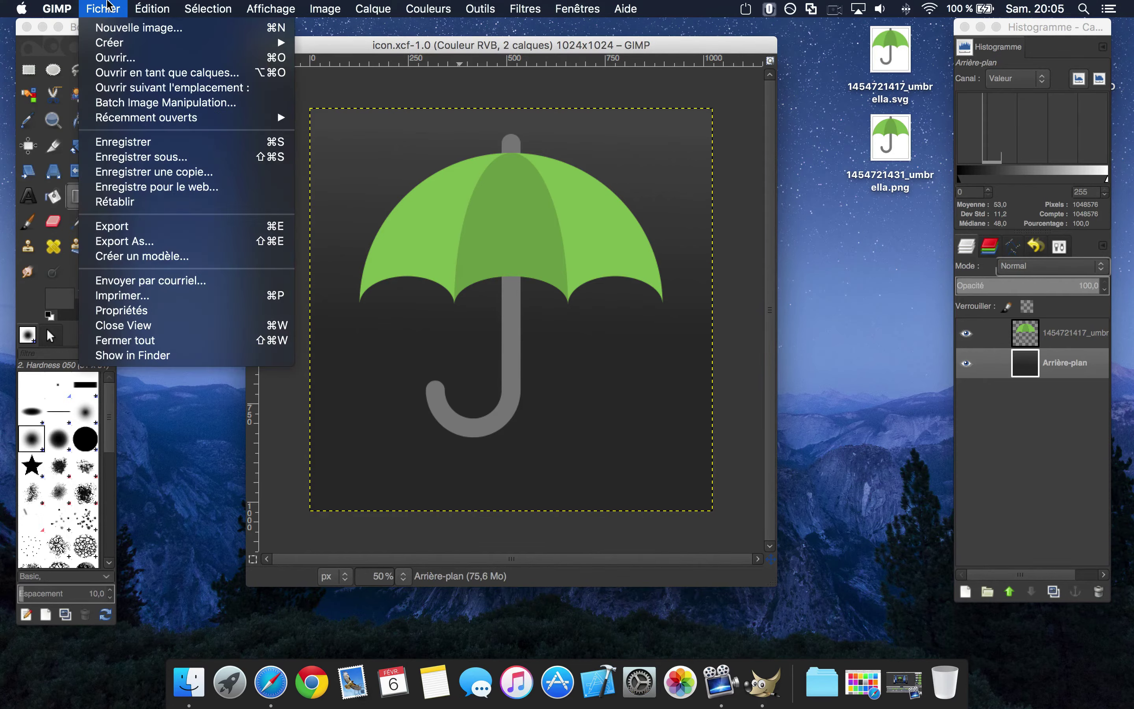
click(134, 246)
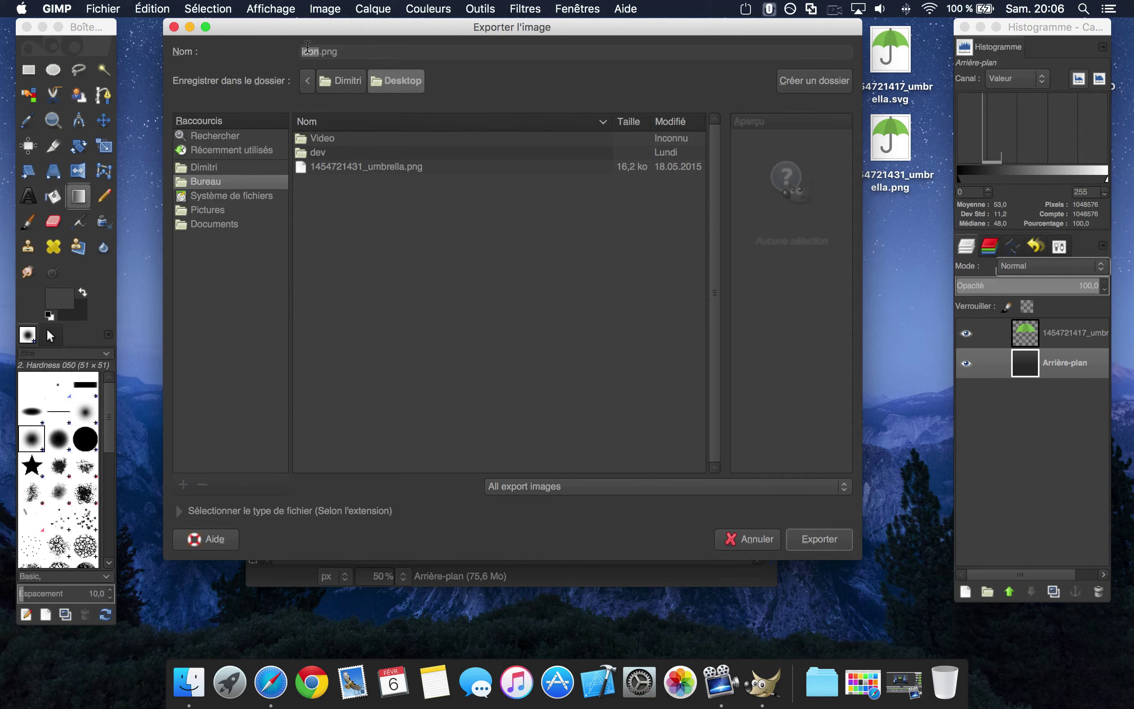
click(816, 540)
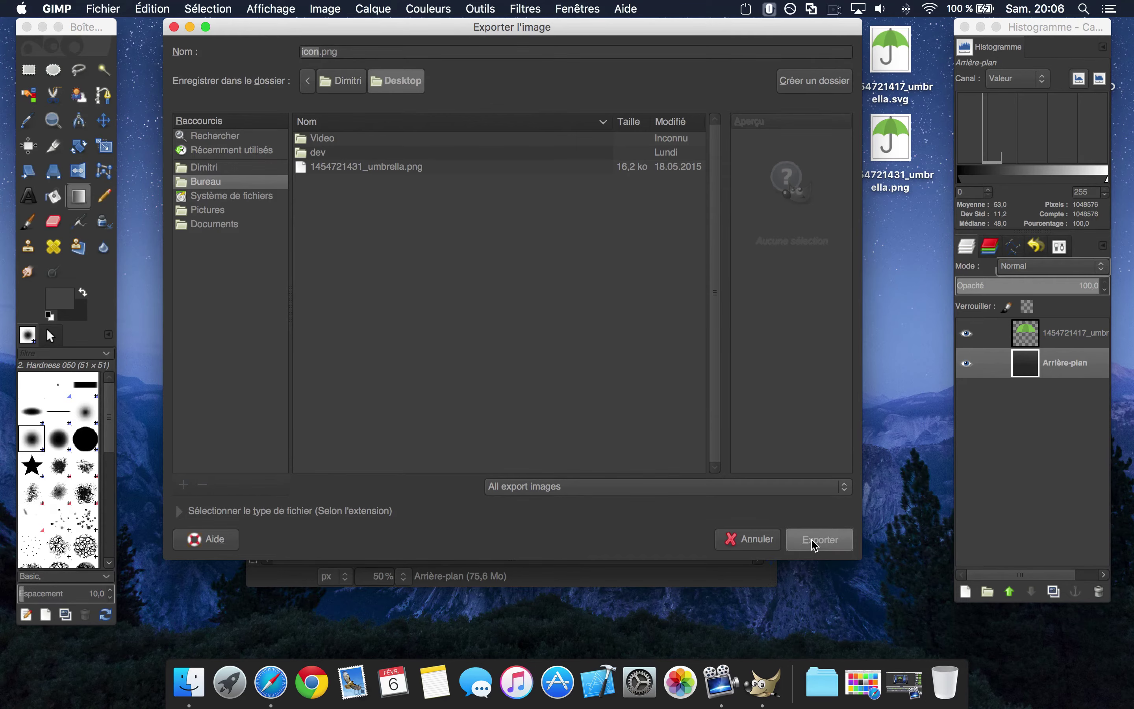
click(644, 472)
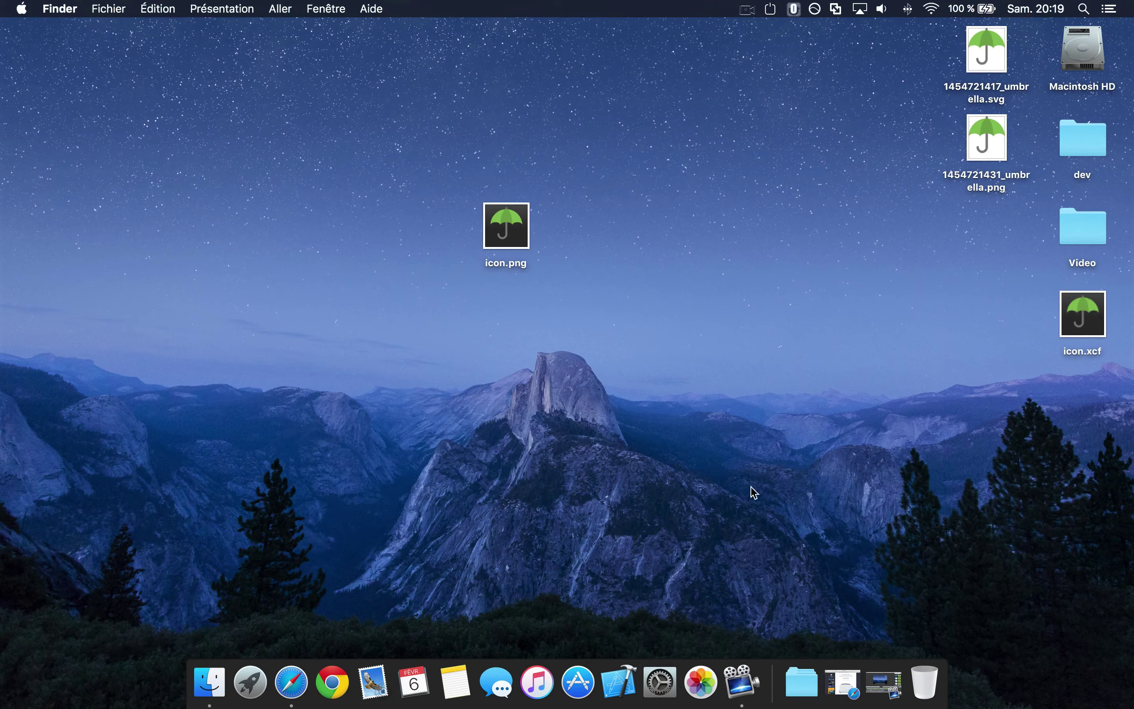
Step: Restore Safari's MakeAppIcon page, place its window beside the desktop's icon.png, and upload that file by dropping it onto the toaster
click(843, 684)
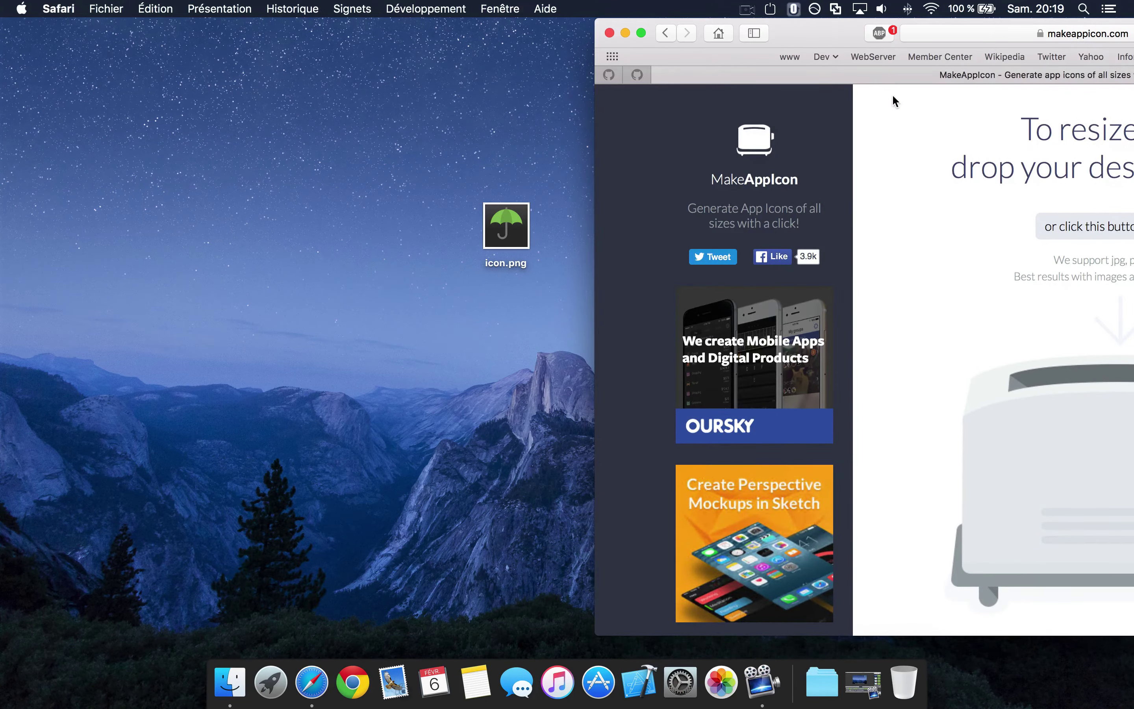
drag(855, 45, 570, 45)
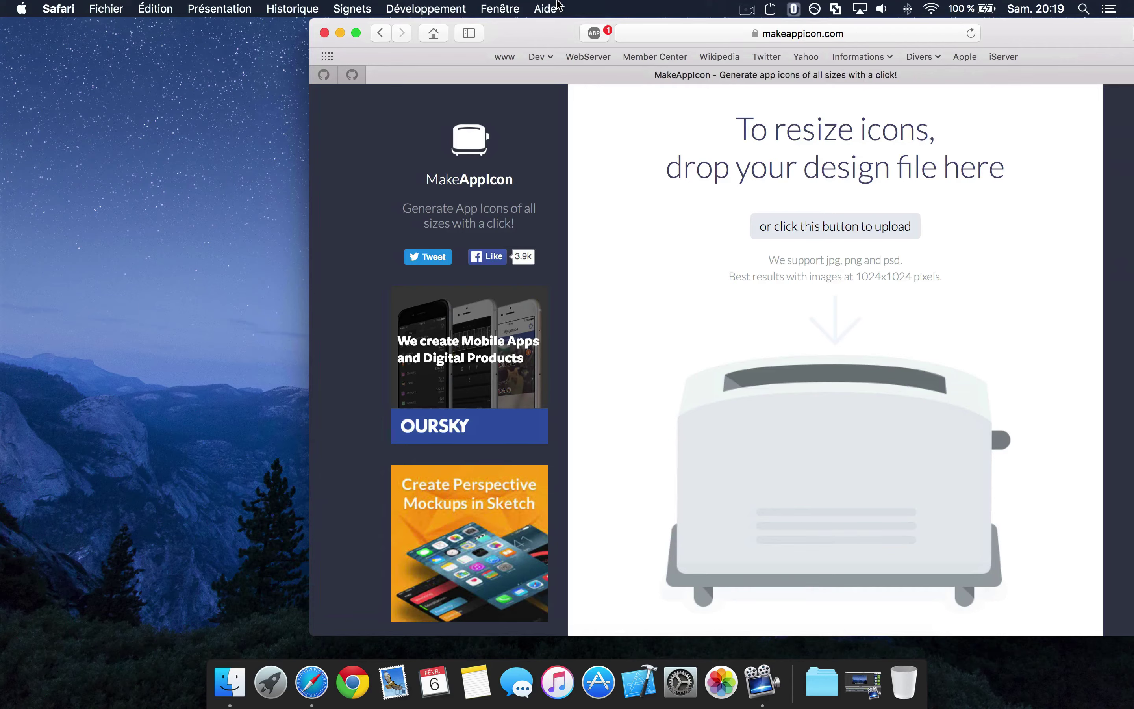
drag(516, 27, 747, 27)
drag(506, 224, 894, 250)
click(412, 96)
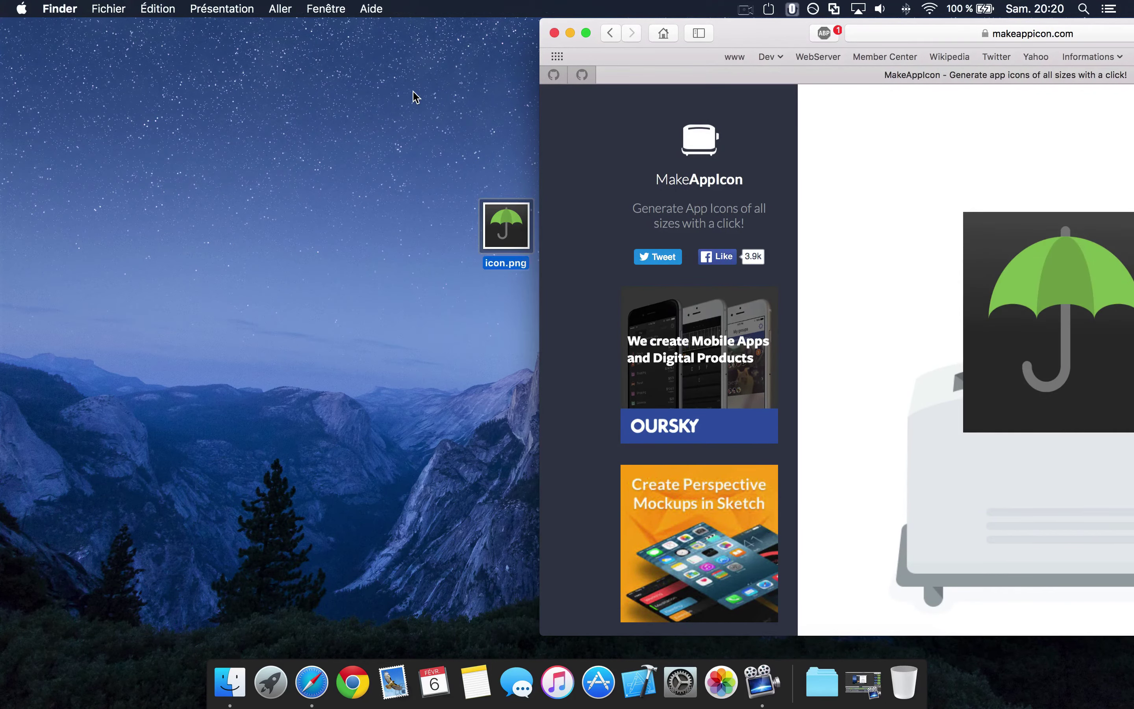
drag(771, 36, 331, 4)
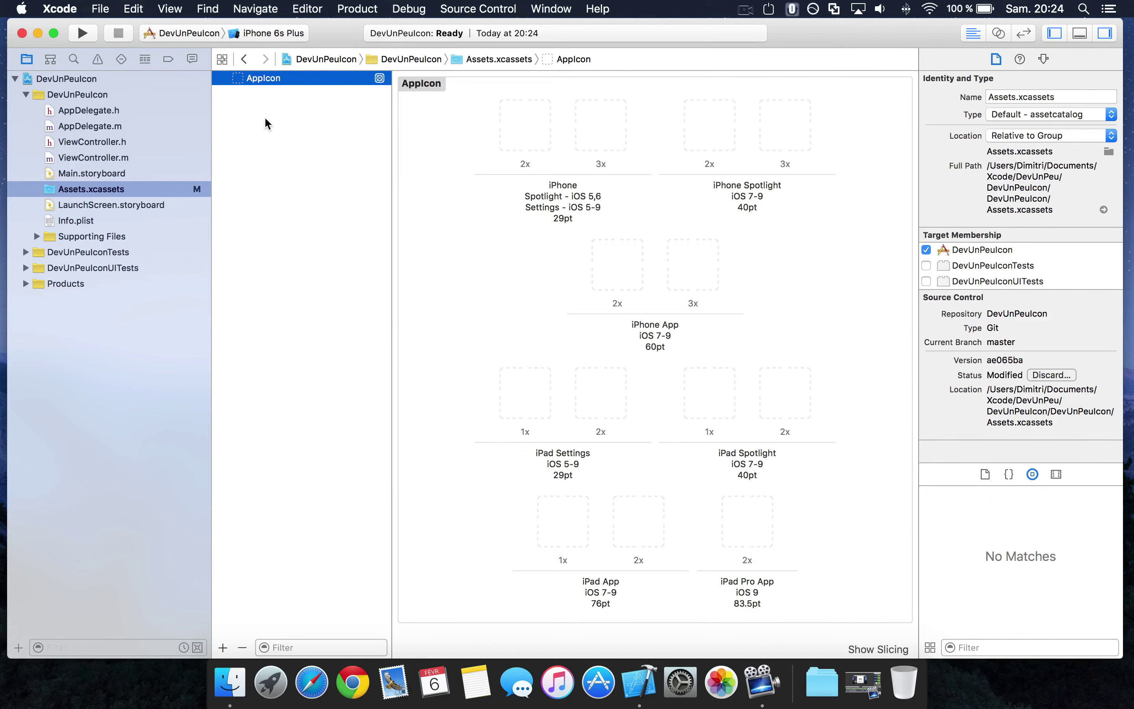
Step: In Xcode, select the AppIcon set in Assets.xcassets and move the window down to uncover the desktop's upper half
click(330, 138)
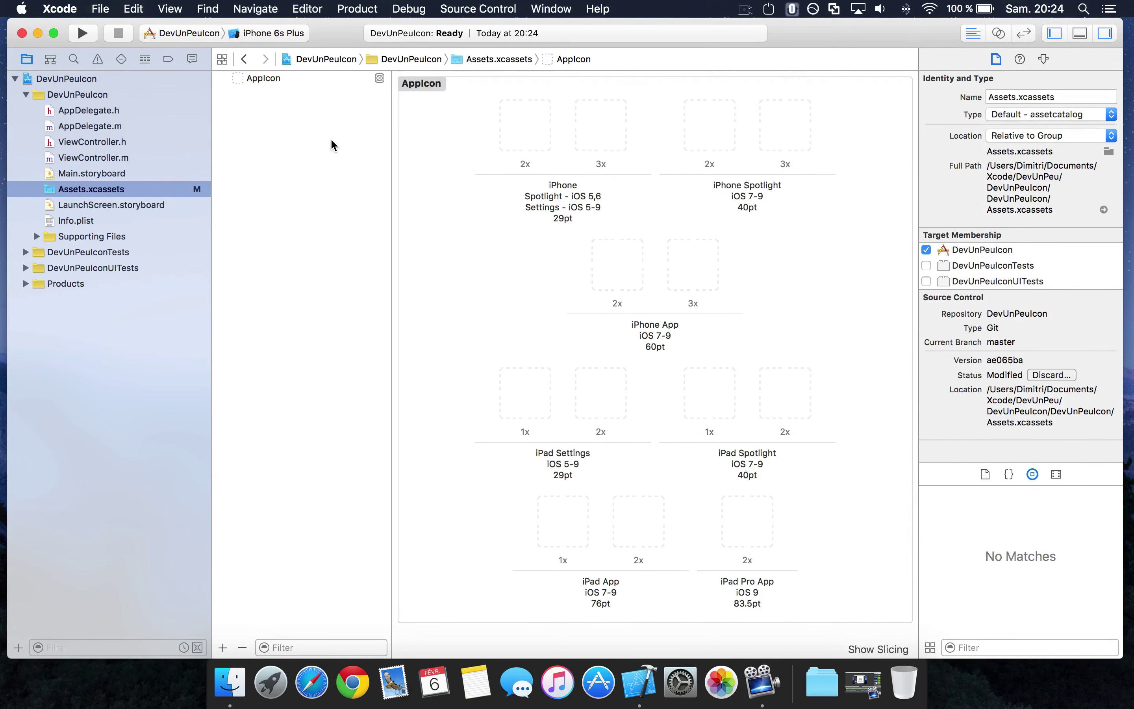
click(270, 80)
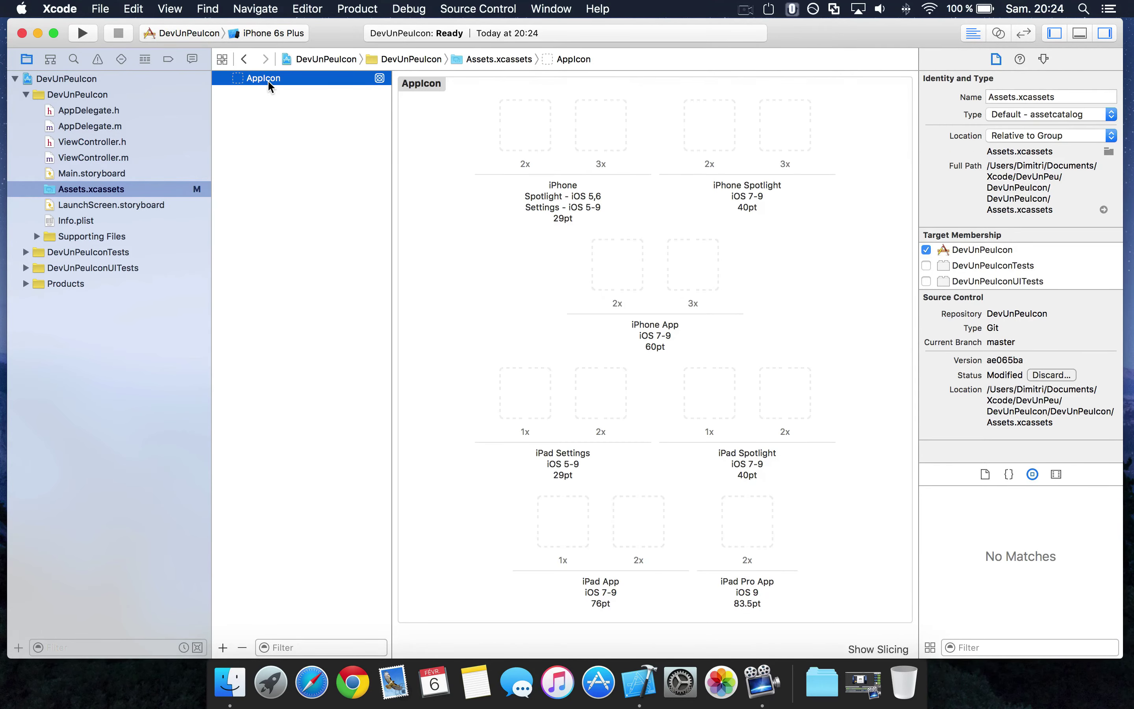
drag(321, 35, 317, 317)
Step: Extract icon.zip on the desktop and open the ios folder inside the extracted icon folder
click(591, 229)
double_click(590, 230)
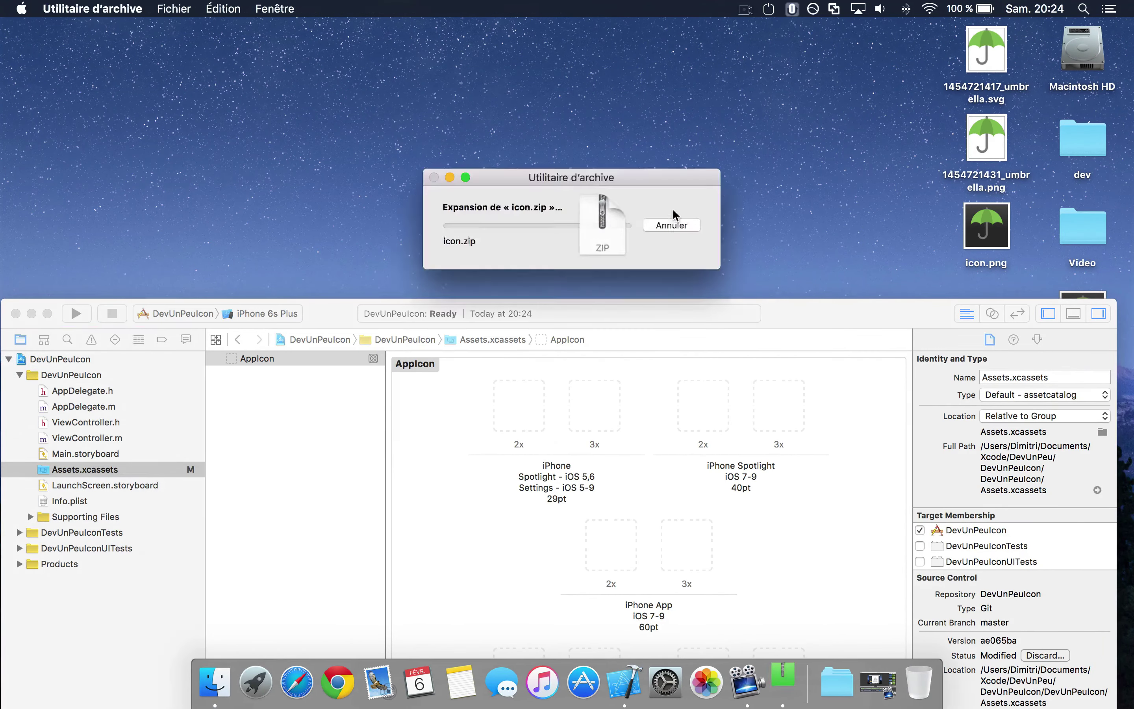
double_click(628, 239)
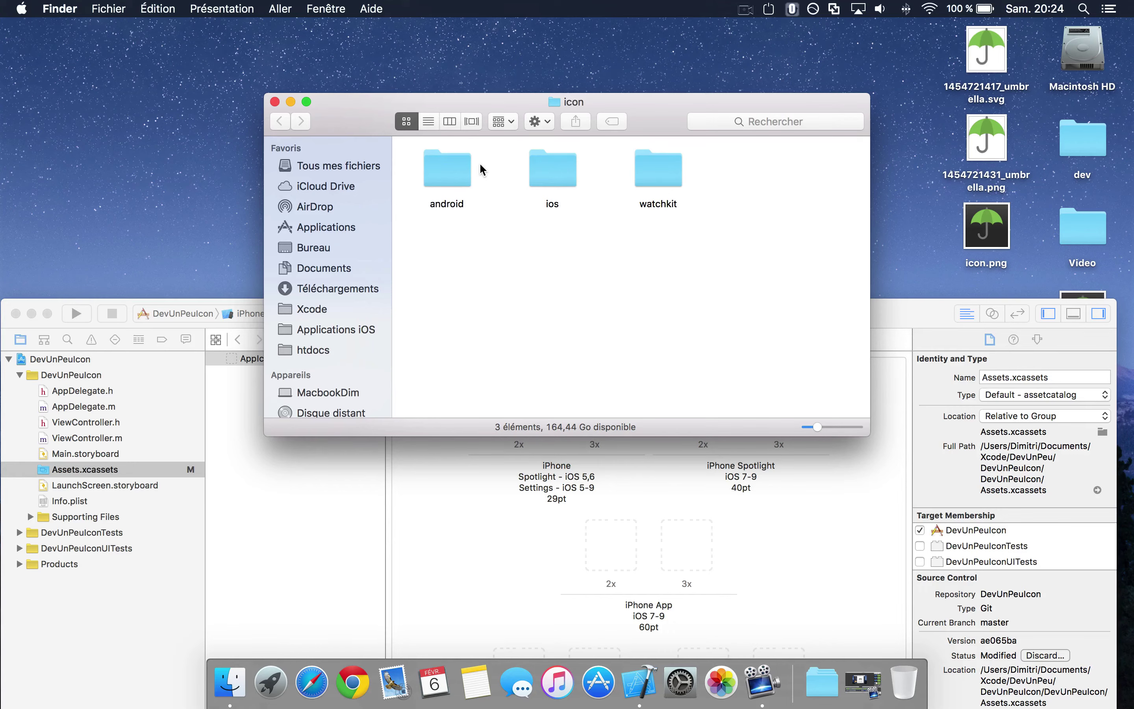
drag(670, 122, 670, 59)
double_click(543, 107)
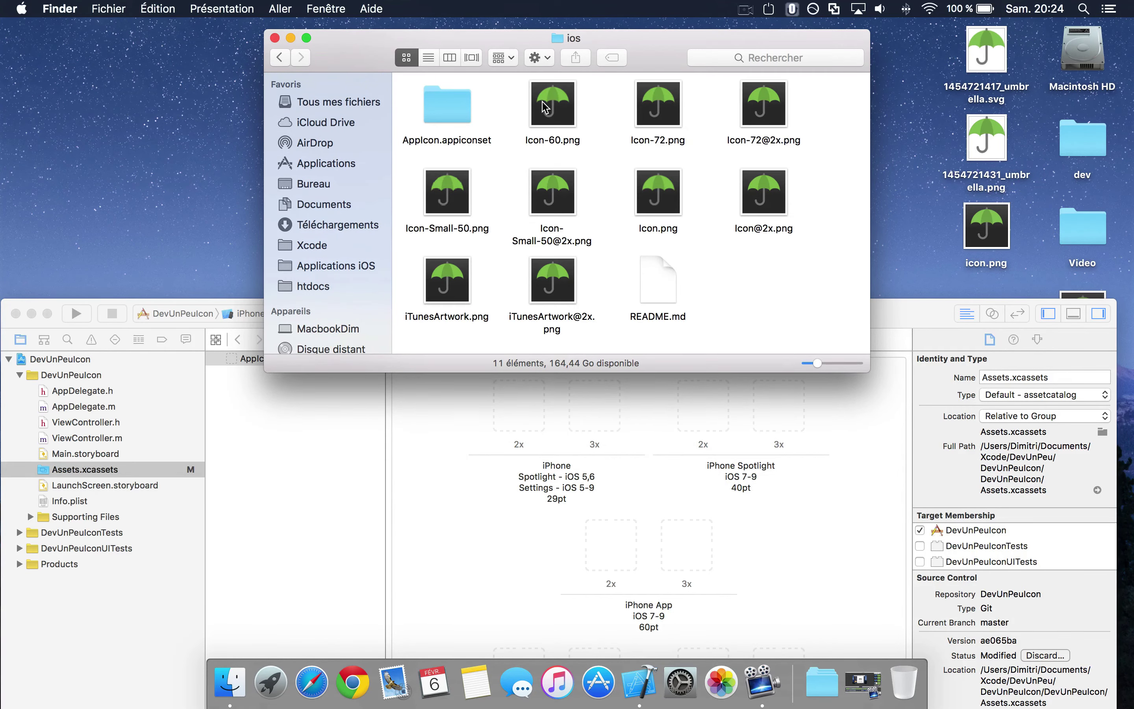
Step: Add all nine PNG icons from the ios folder to Xcode's AppIcon set, then move the Xcode window back up
drag(514, 116, 797, 241)
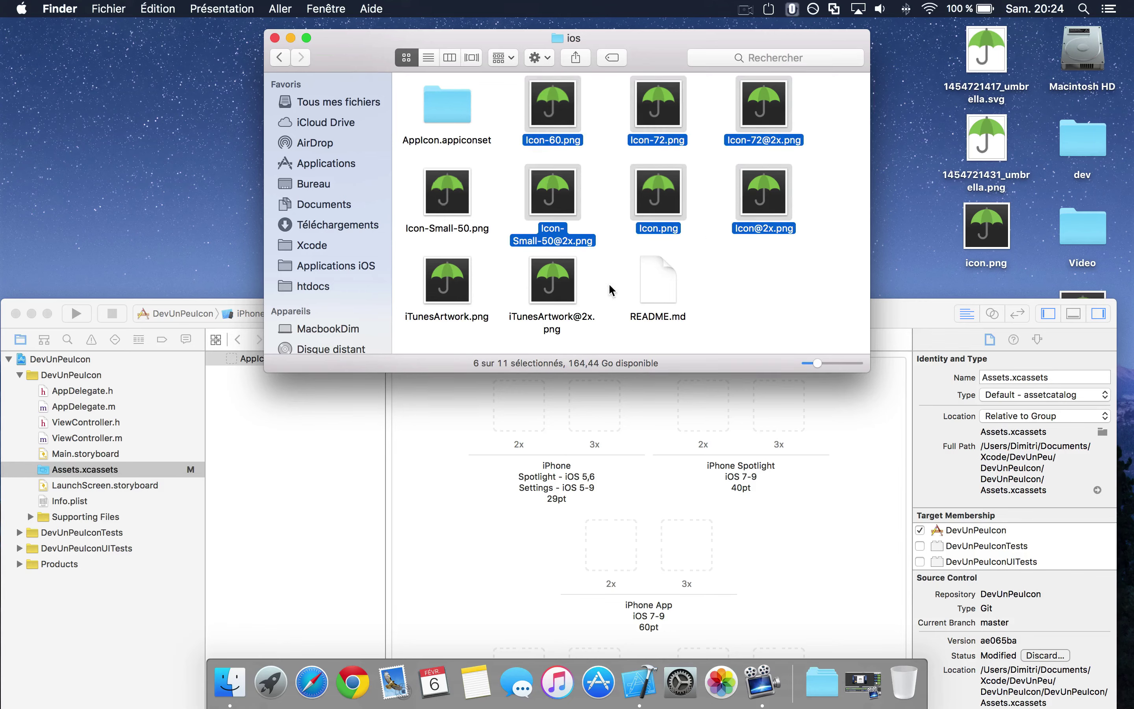
drag(597, 293, 470, 277)
super+click(456, 229)
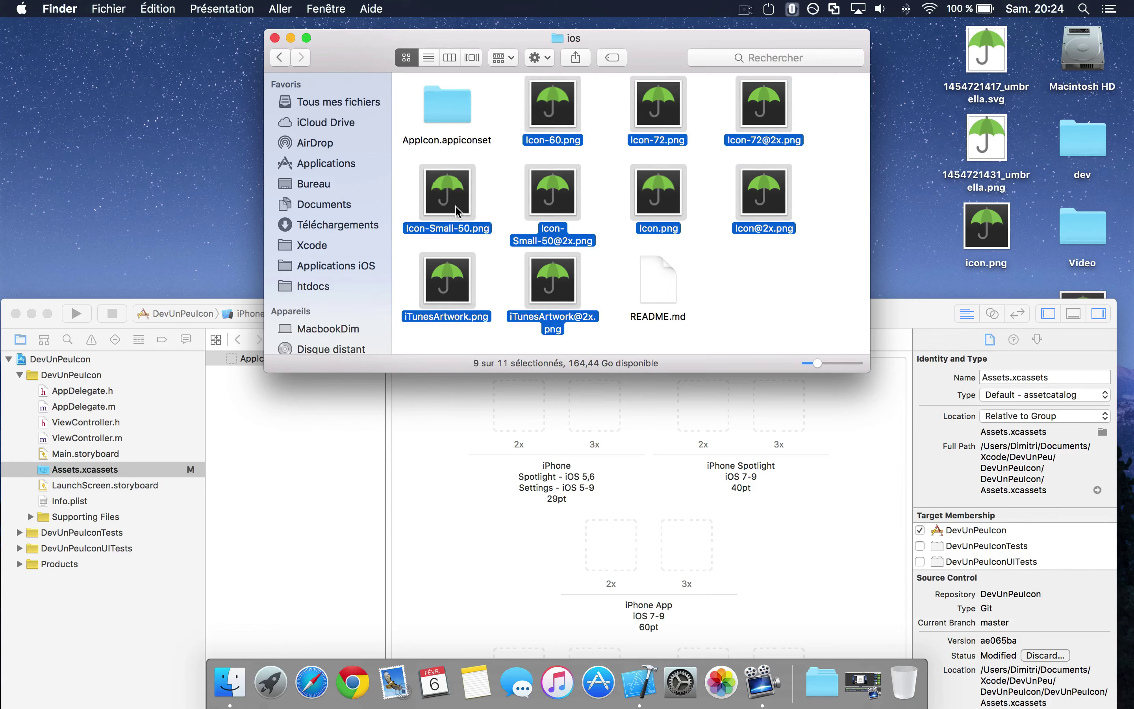
drag(446, 190, 589, 543)
drag(899, 326, 900, 43)
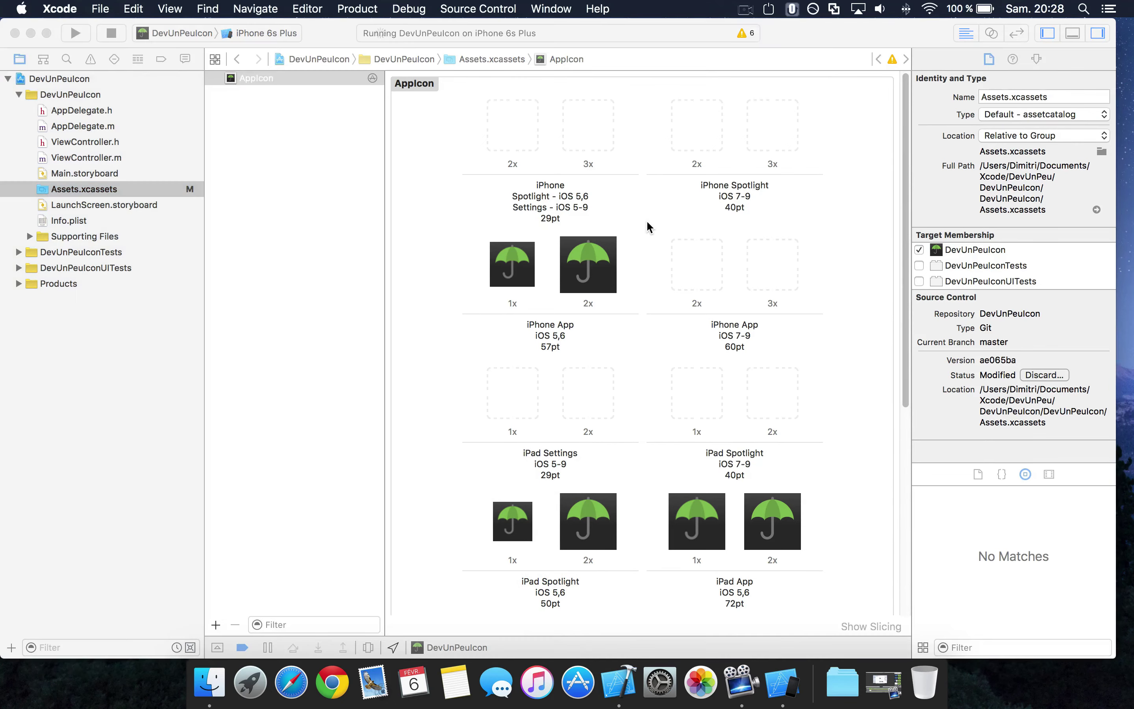
Step: Show the iPhone 6s Plus simulator's home screen, put the DevUnPeuIcon app icon into edit mode, and leave that mode
key(super+shift+h)
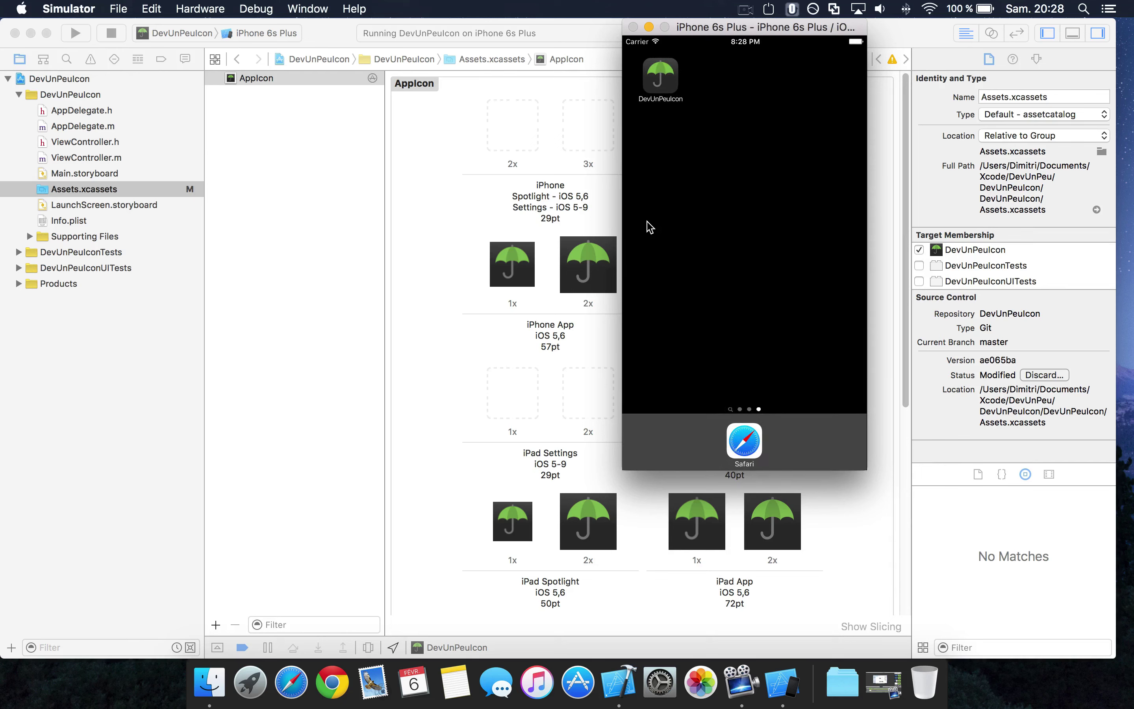
click(659, 82)
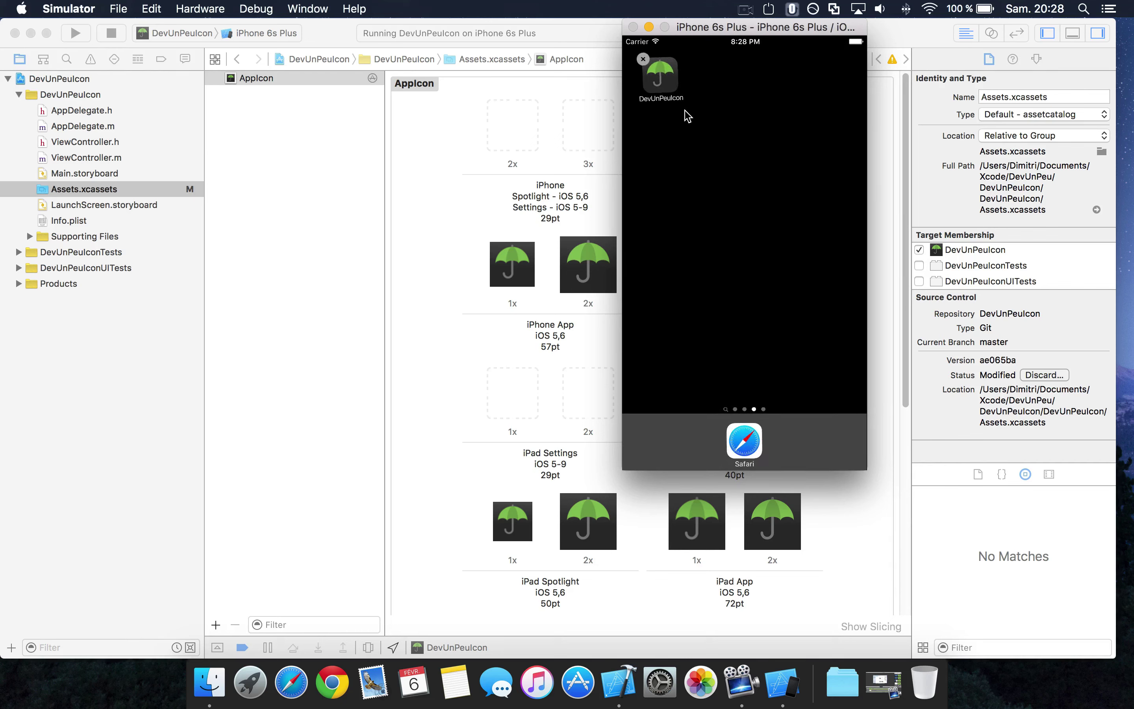
key(super+shift+h)
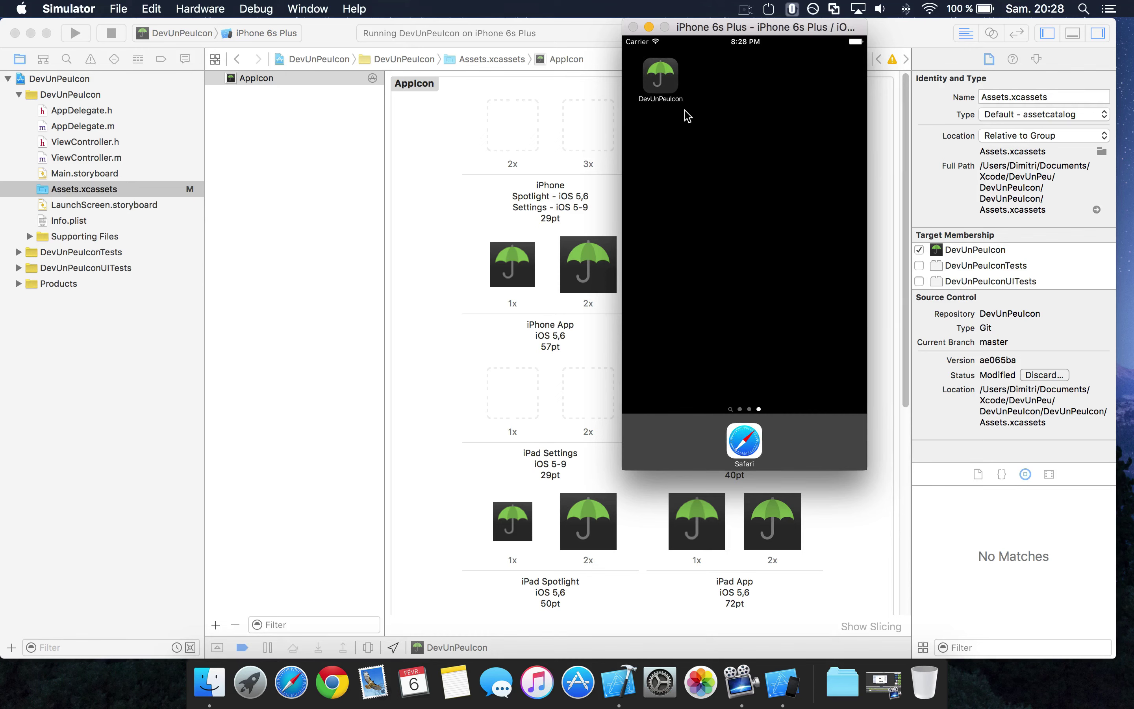